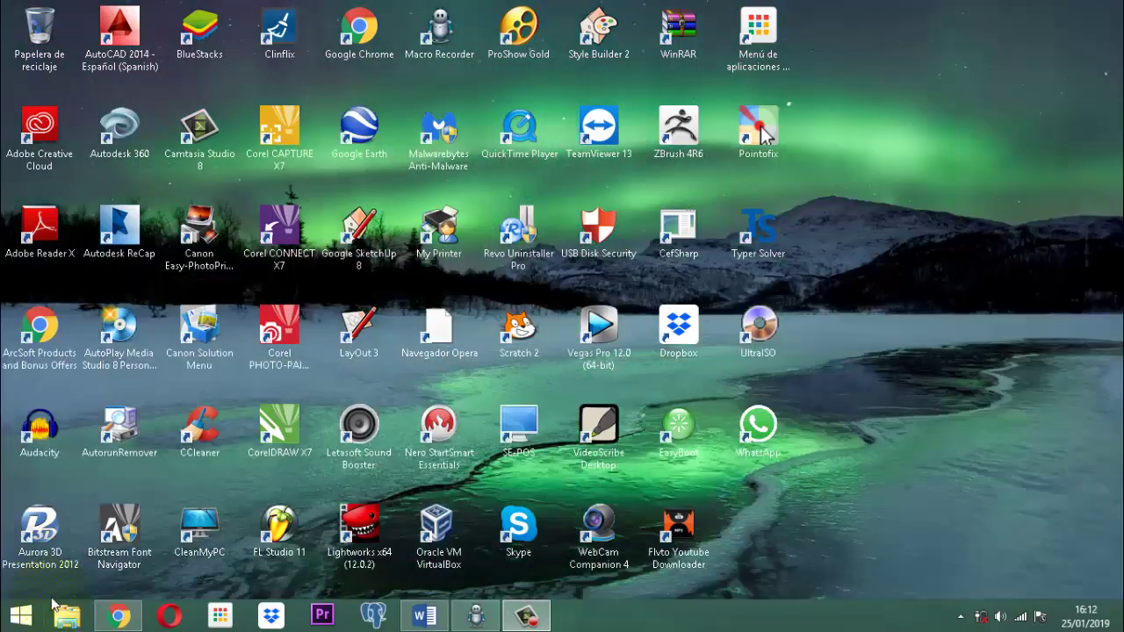
# Open the Vet Project Access database from the vet project II folder in documentos 2019 on drive D.
pyautogui.click(68, 619)
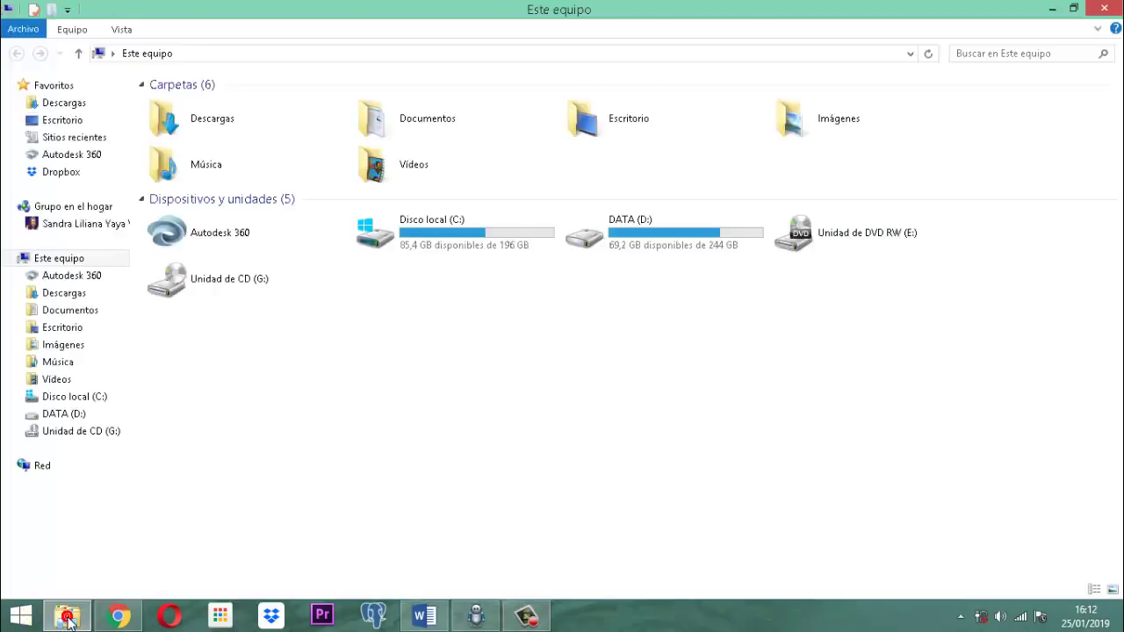
pyautogui.doubleClick(633, 236)
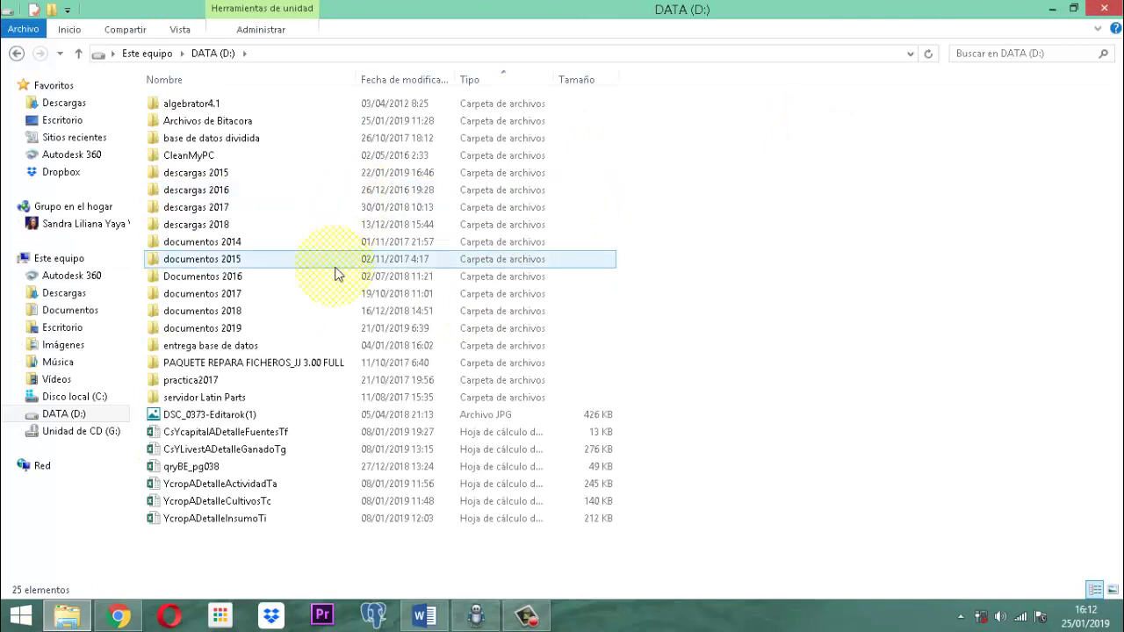
pyautogui.doubleClick(224, 326)
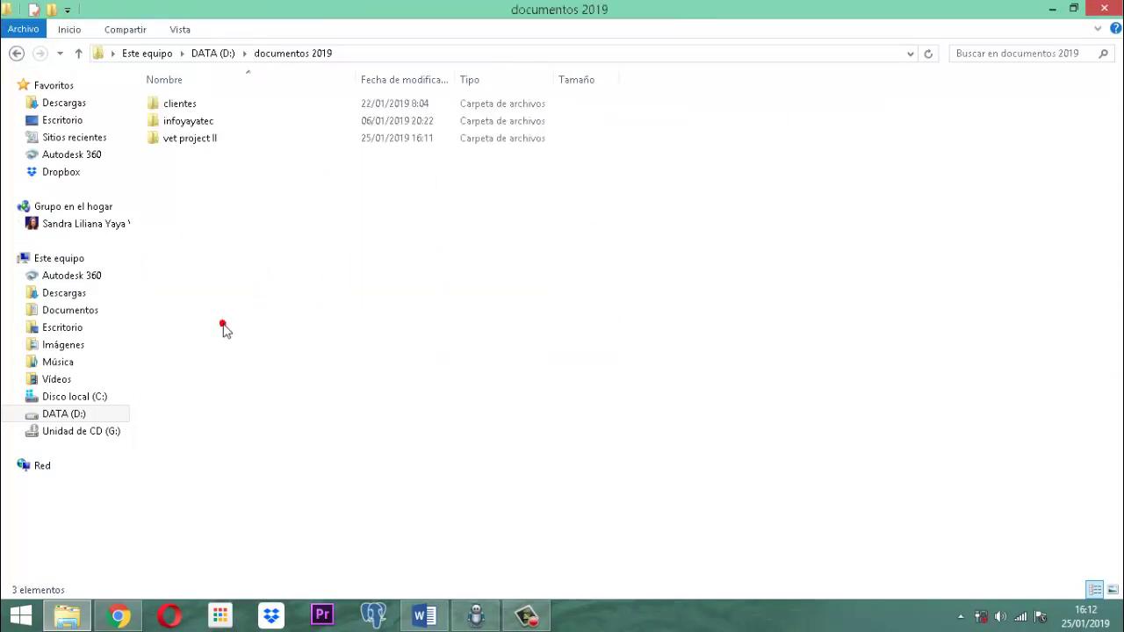
pyautogui.doubleClick(208, 137)
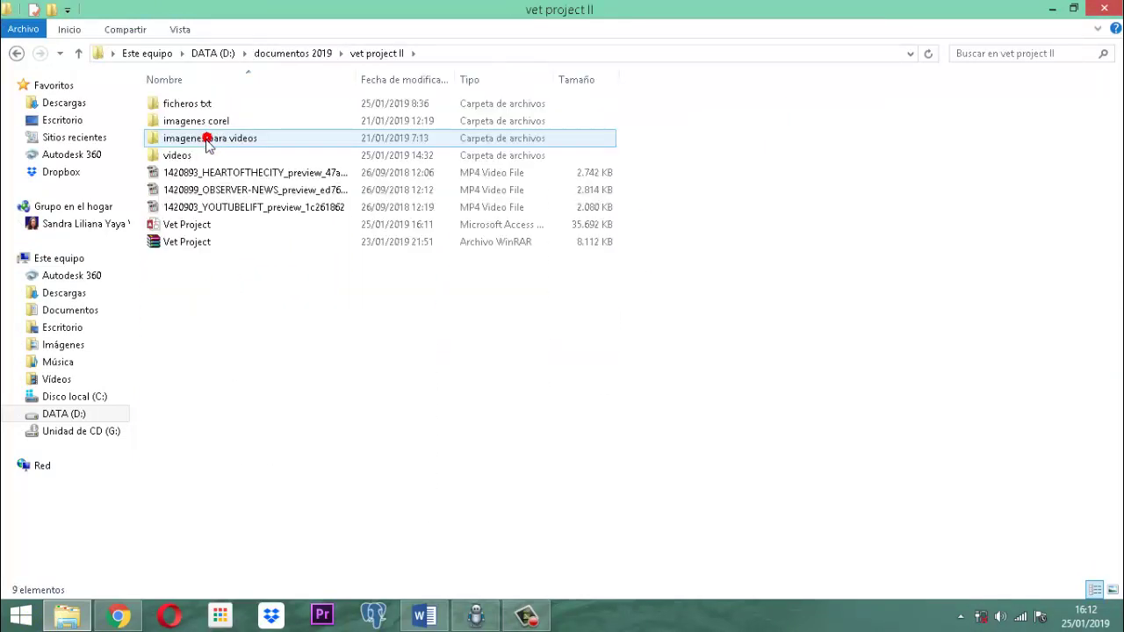
pyautogui.doubleClick(201, 228)
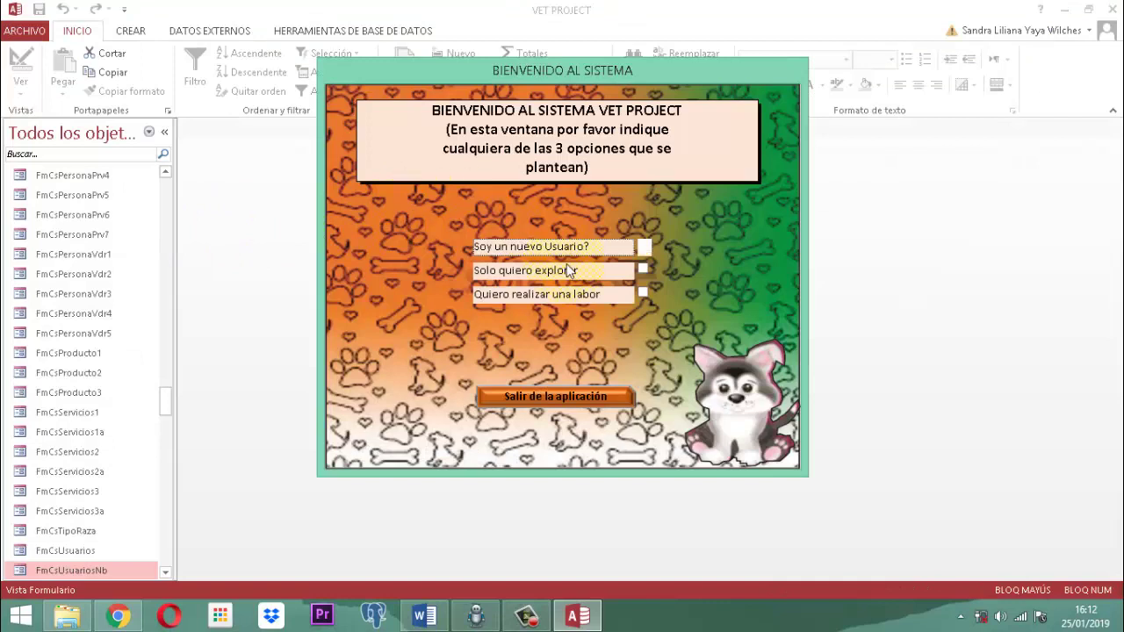
# Log in through the "Quiero realizar una labor" option by selecting the administrator user in the list and entering the account password.
pyautogui.click(642, 292)
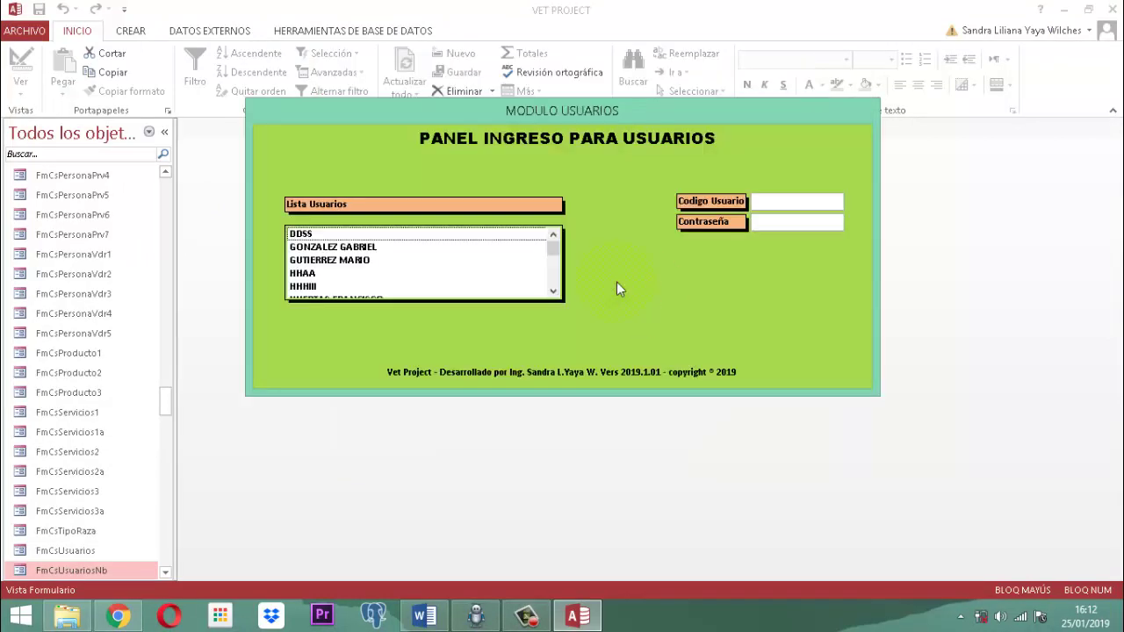
pyautogui.scroll(-3, 410, 283)
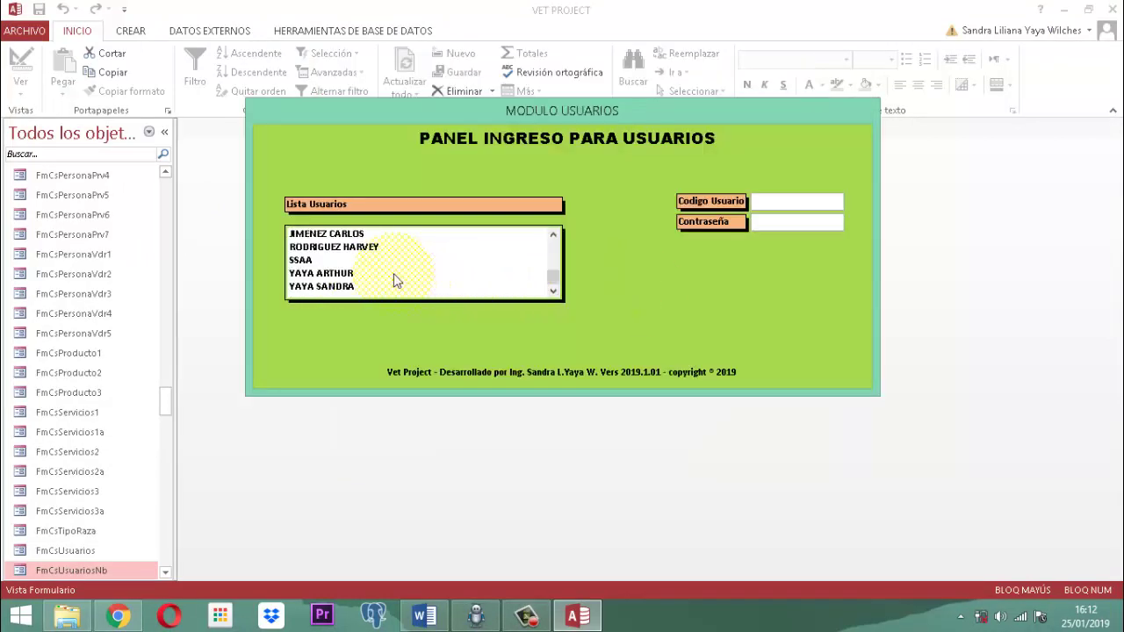
pyautogui.click(321, 275)
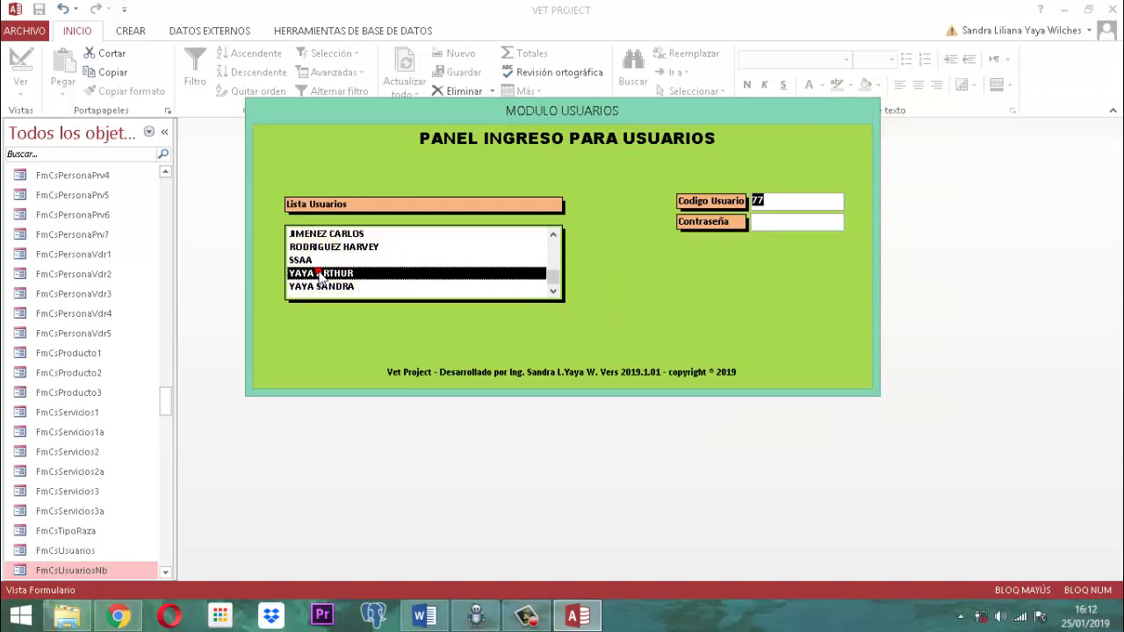
pyautogui.press('Tab')
pyautogui.write('***')
pyautogui.press('Return')
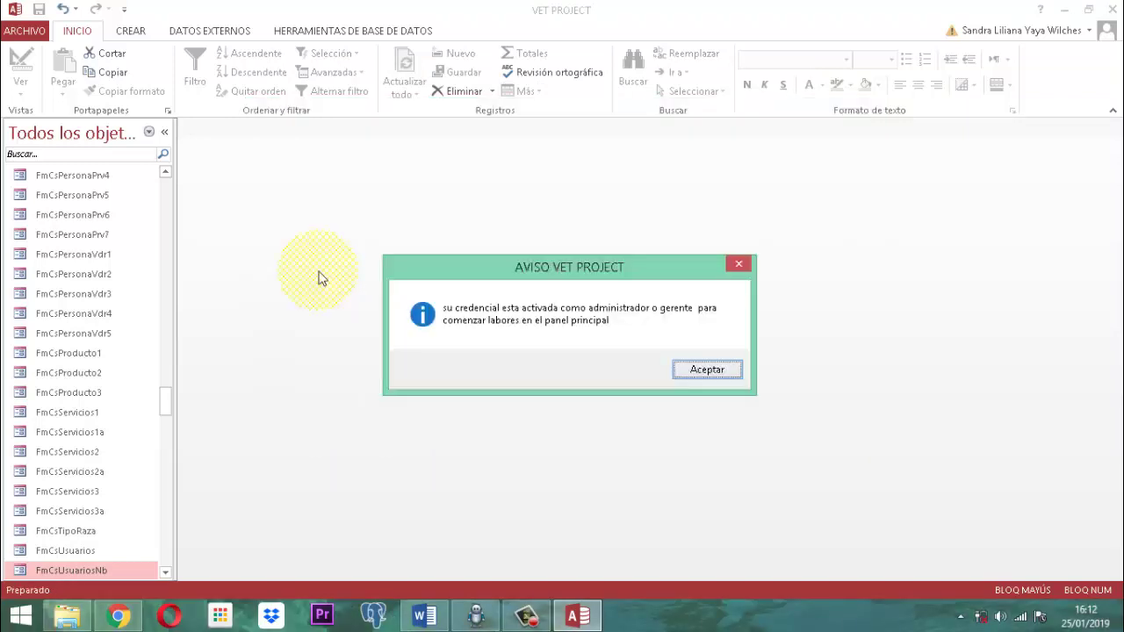
pyautogui.press('Return')
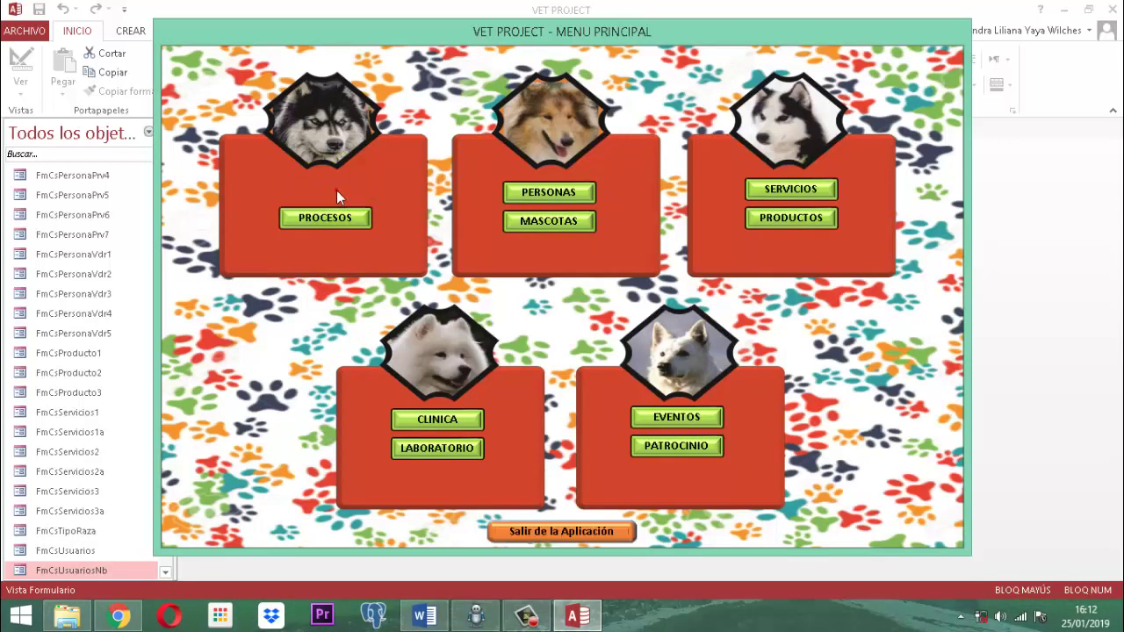
# Open the Consultar query of the Usuarios module and show the task list of the last user in the visible list.
pyautogui.click(336, 190)
pyautogui.click(520, 226)
pyautogui.click(524, 227)
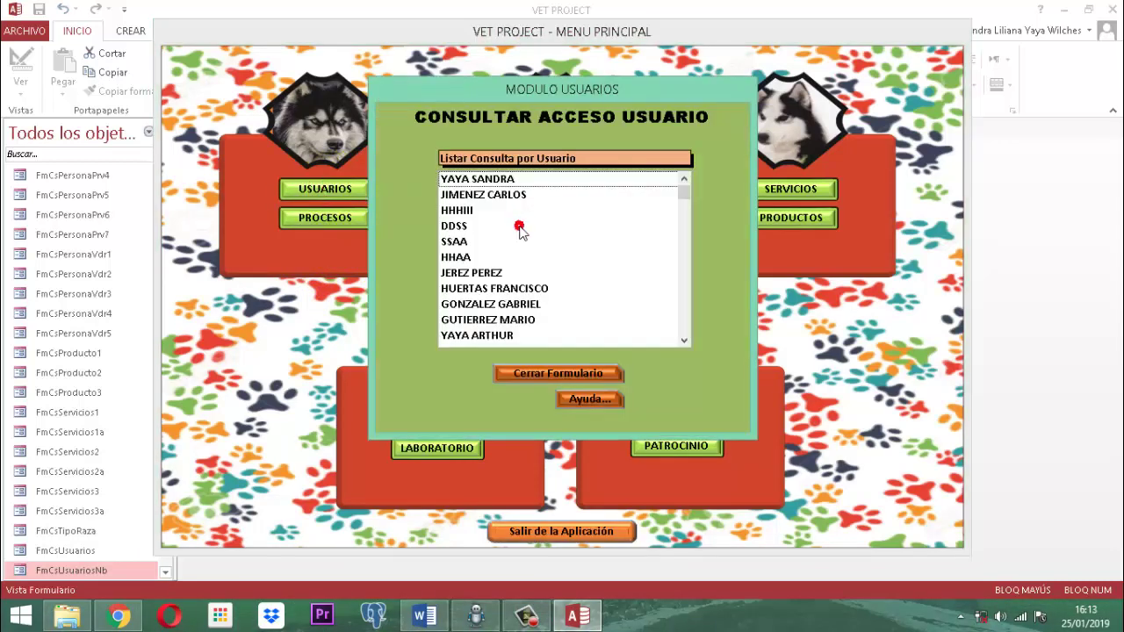
pyautogui.doubleClick(500, 339)
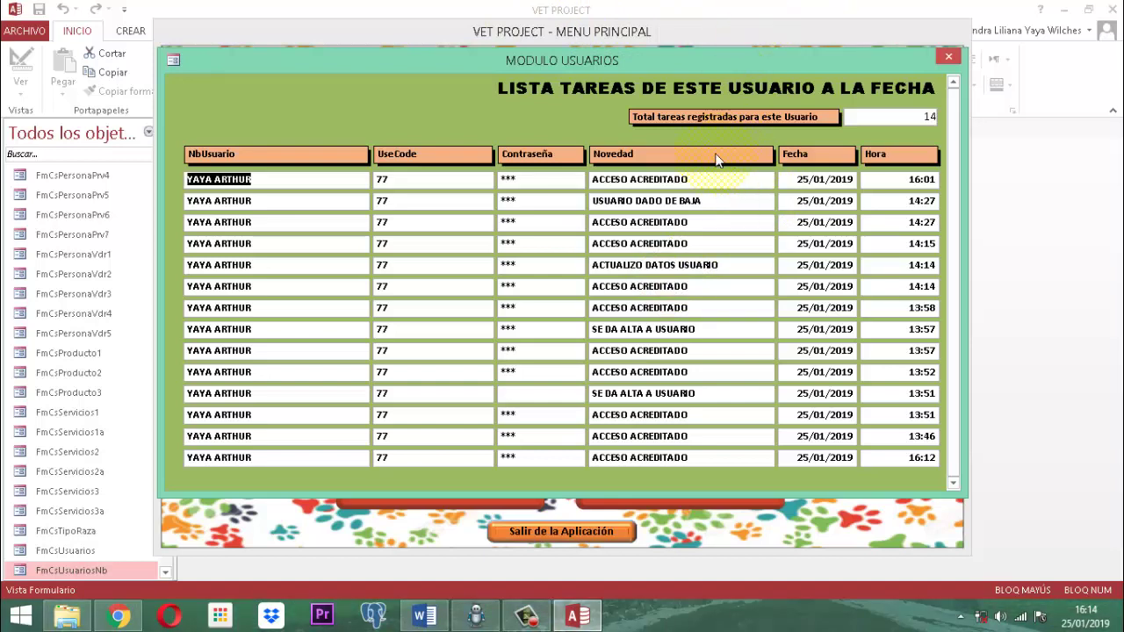
# Close the user's task list, the access query, the users menu and the main menu form.
pyautogui.click(946, 56)
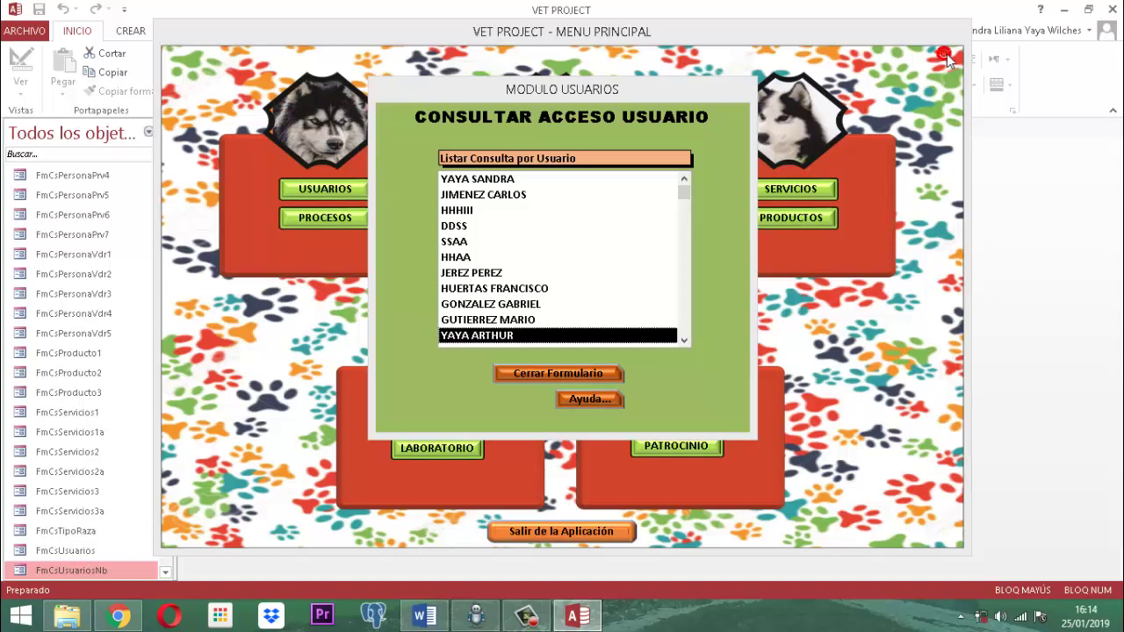
pyautogui.click(556, 371)
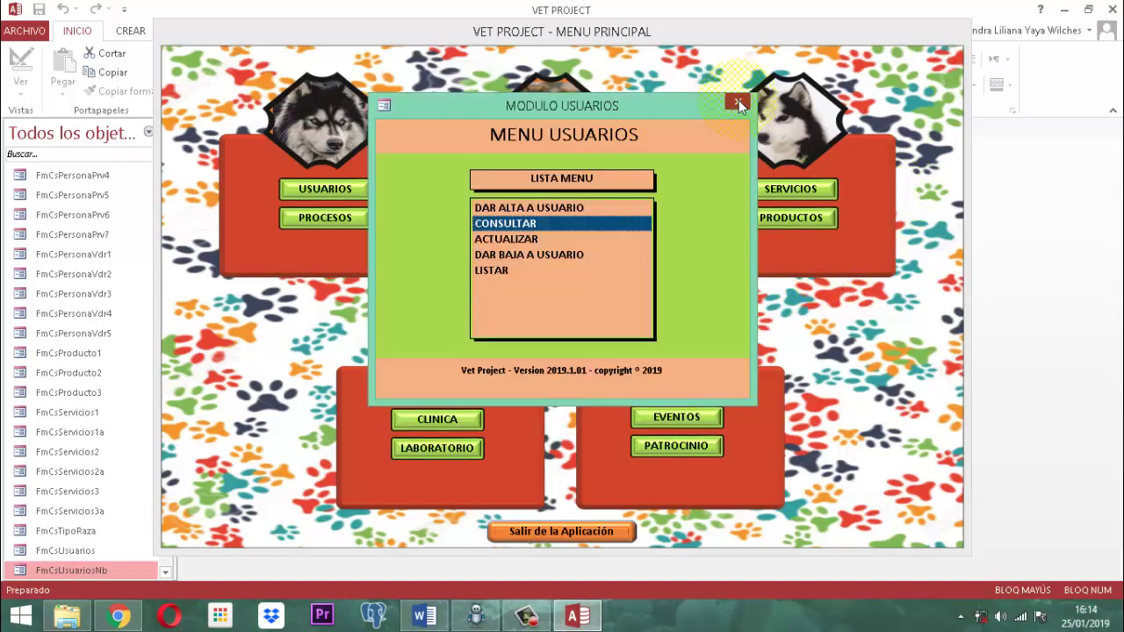
pyautogui.click(737, 102)
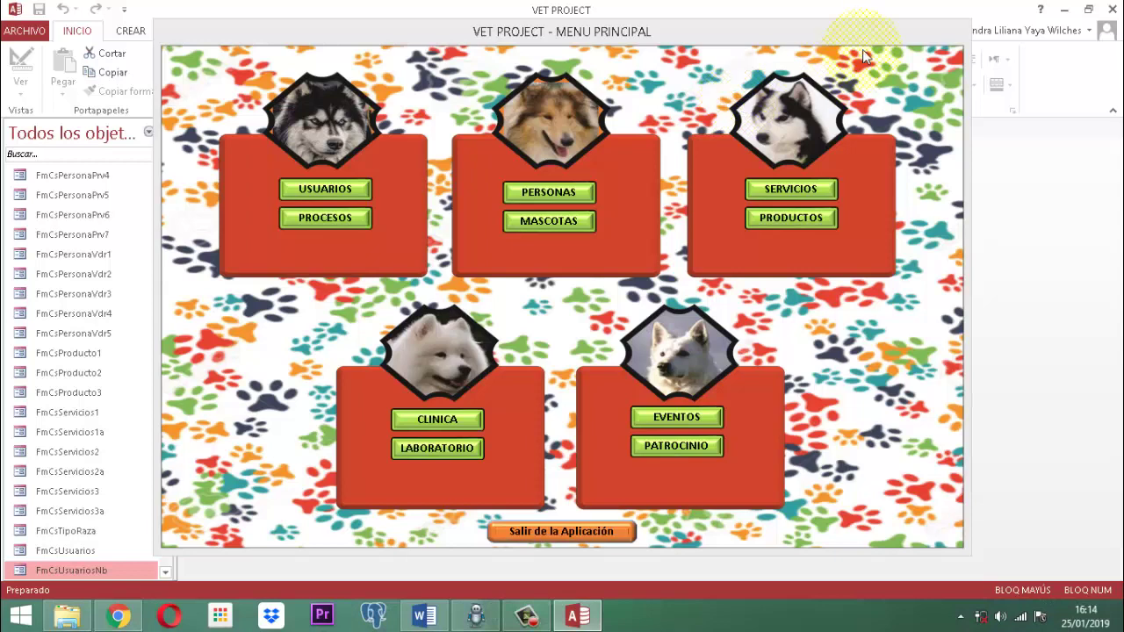
pyautogui.rightClick(614, 36)
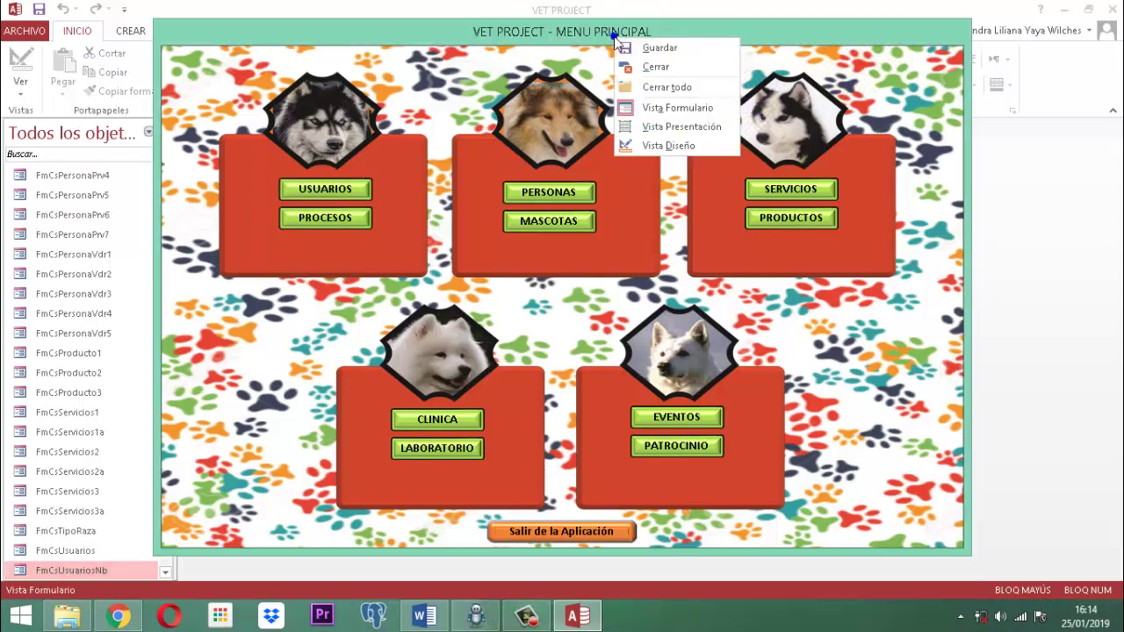
pyautogui.click(656, 68)
# Filter the database objects by "USUARIO" and open the form FmCsUsuariosNb in design view.
pyautogui.click(77, 154)
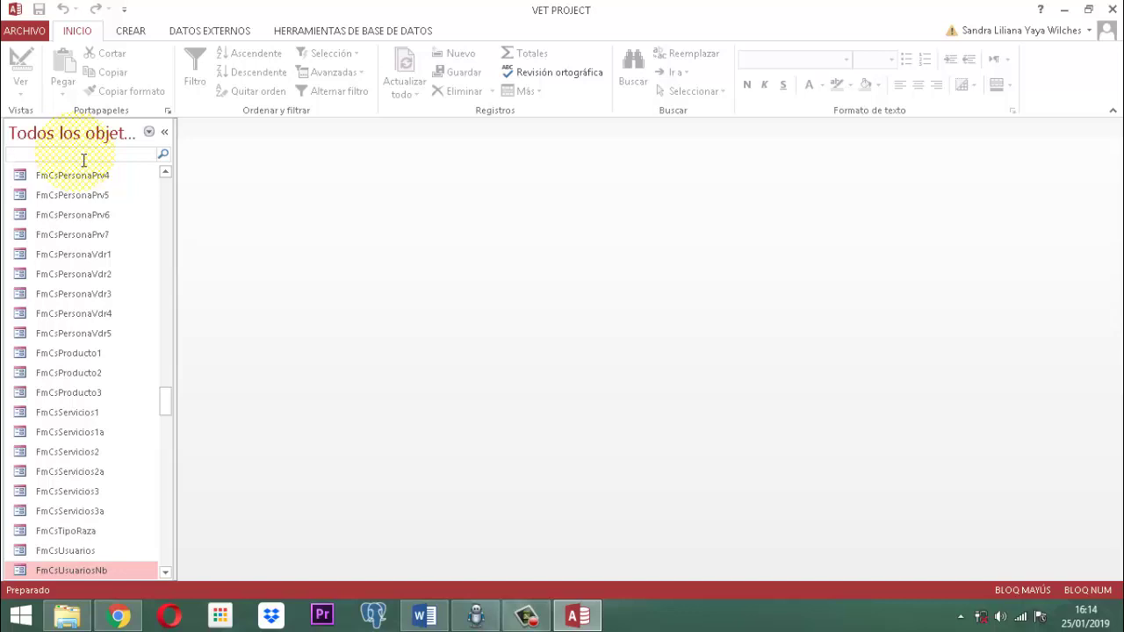
pyautogui.write('USUARIO')
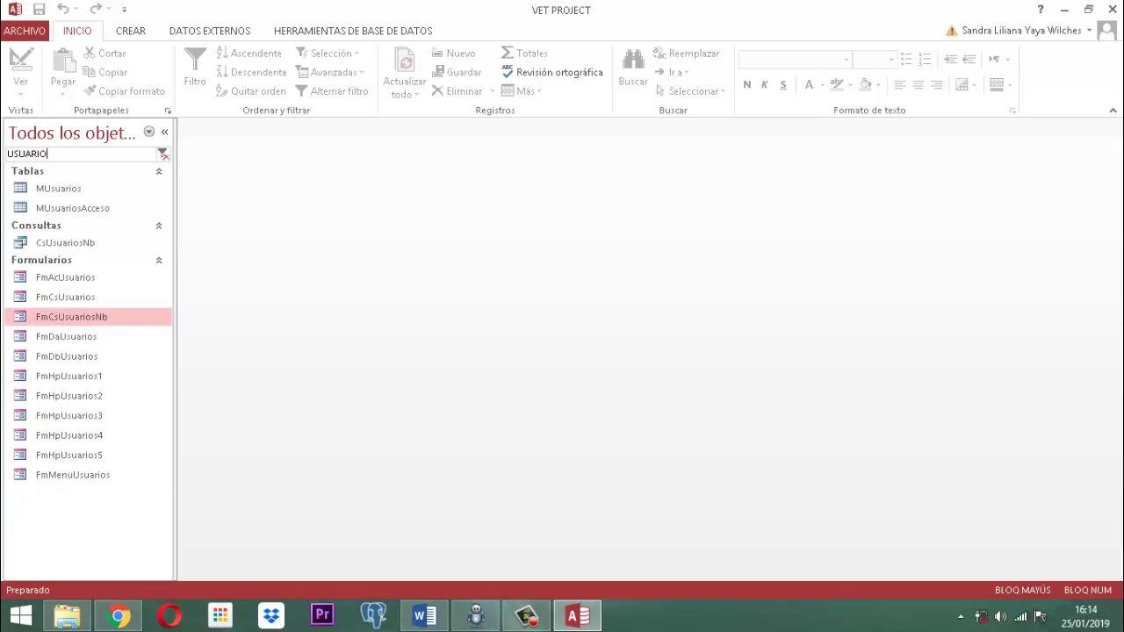
pyautogui.rightClick(89, 319)
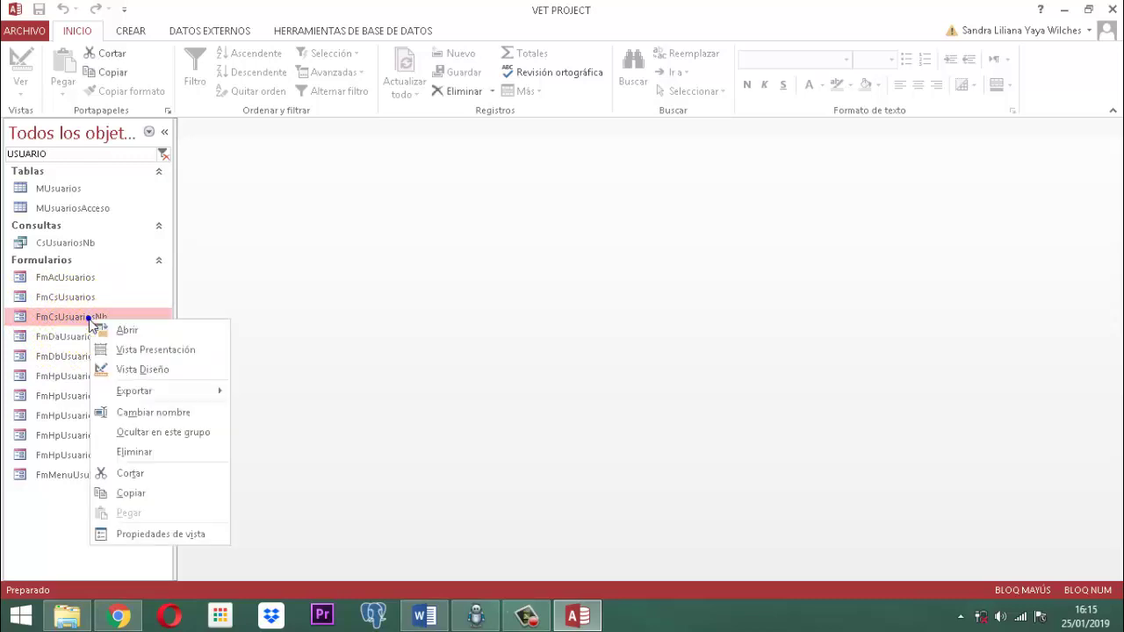
pyautogui.click(152, 369)
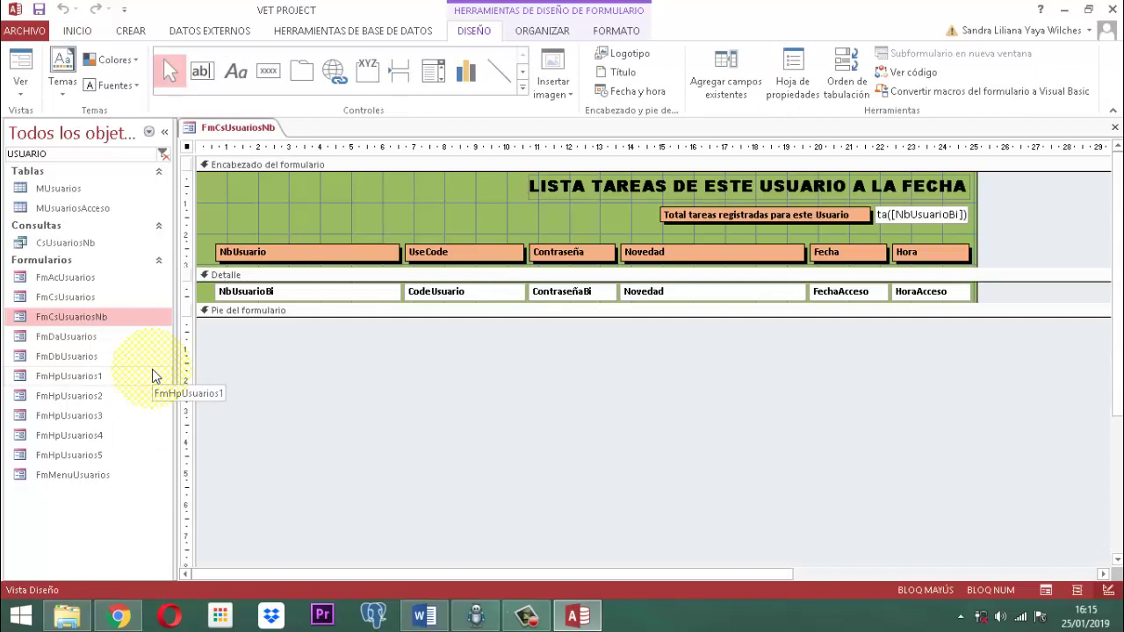
# Start a new conditional formatting rule for the Novedad field in the form's detail section.
pyautogui.click(687, 299)
pyautogui.click(685, 295)
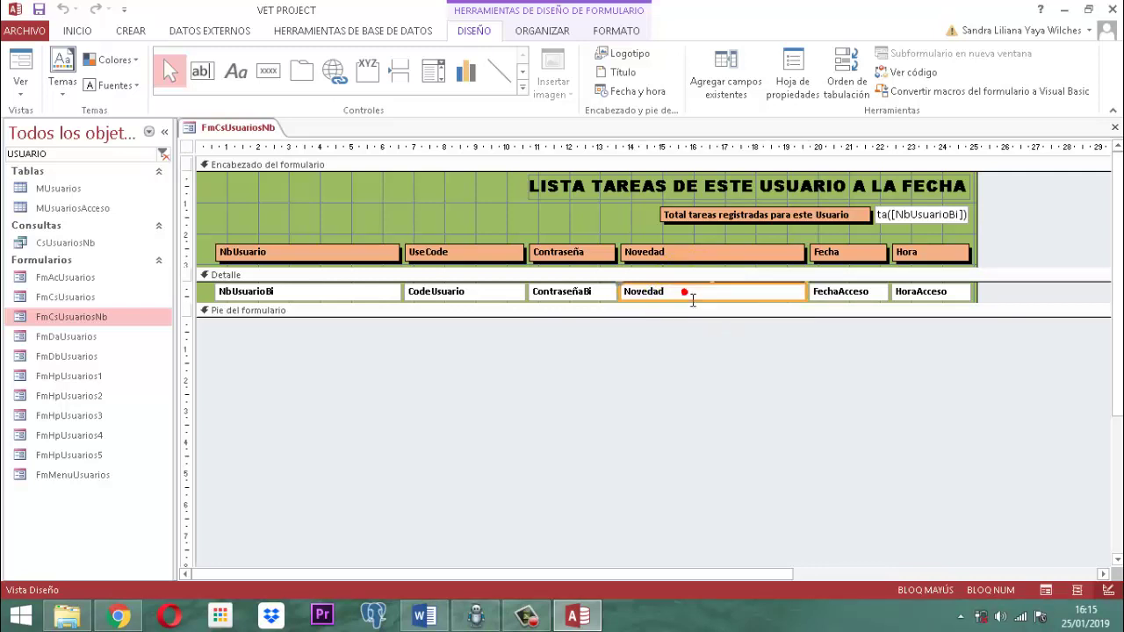
pyautogui.rightClick(689, 300)
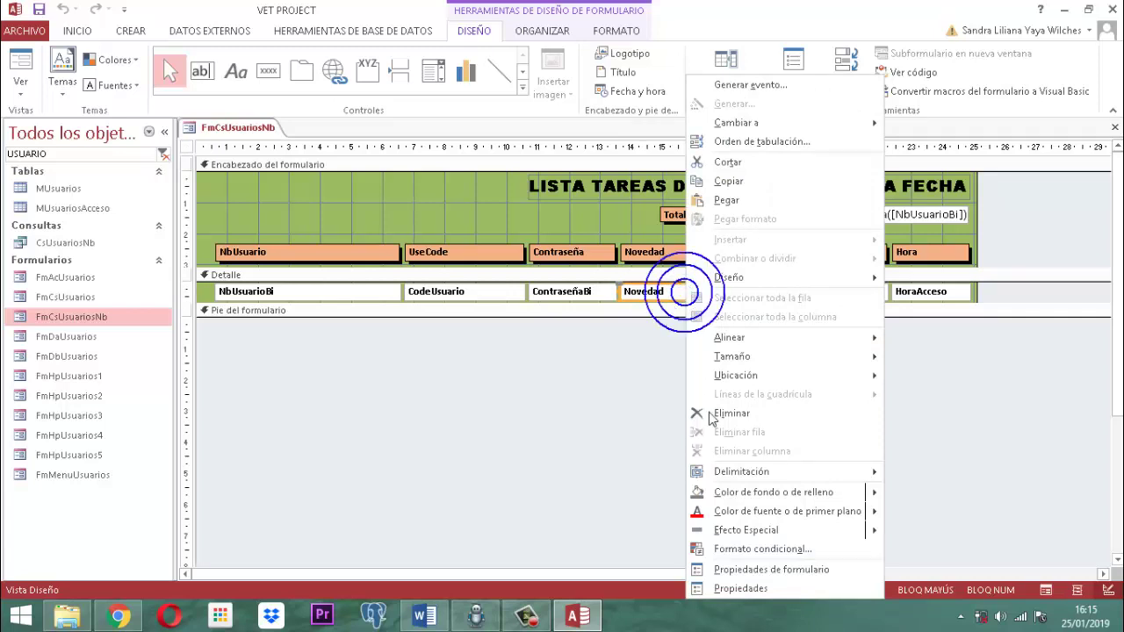
pyautogui.click(745, 549)
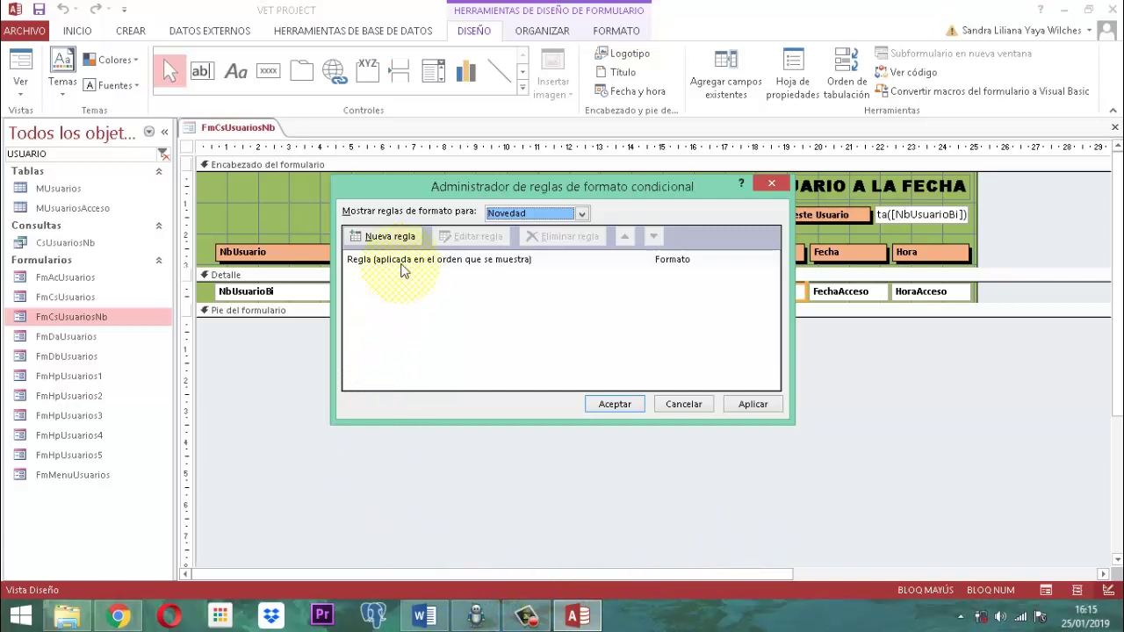
pyautogui.click(380, 237)
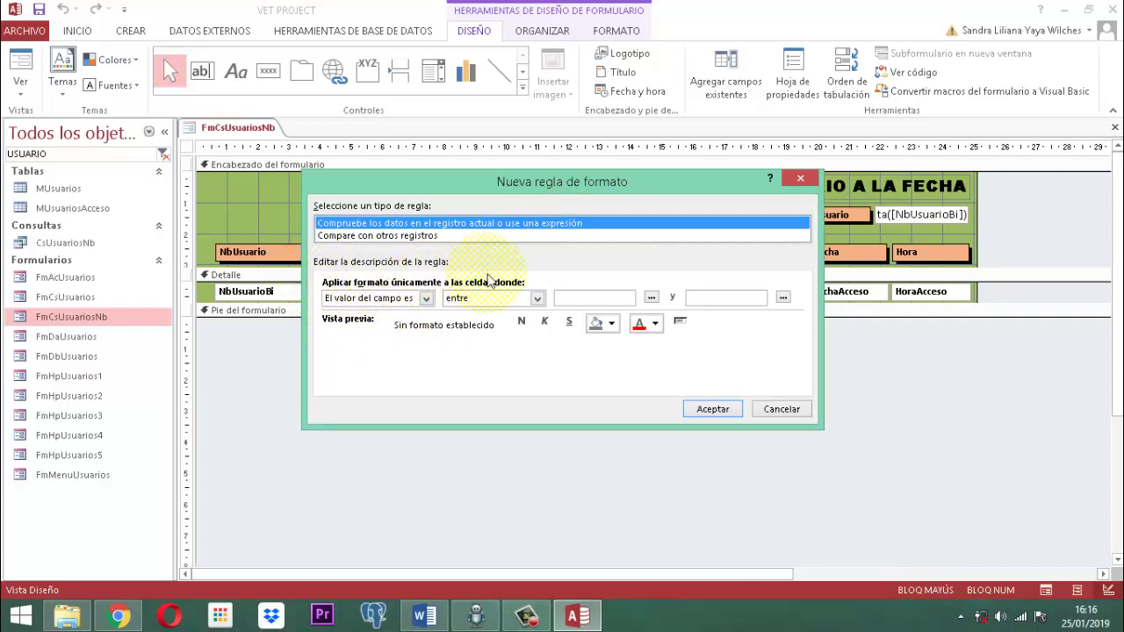
# Base the rule on an expression and build it as [Novedad] ="SE DA ALTA A USUARIO" with the expression builder.
pyautogui.click(426, 299)
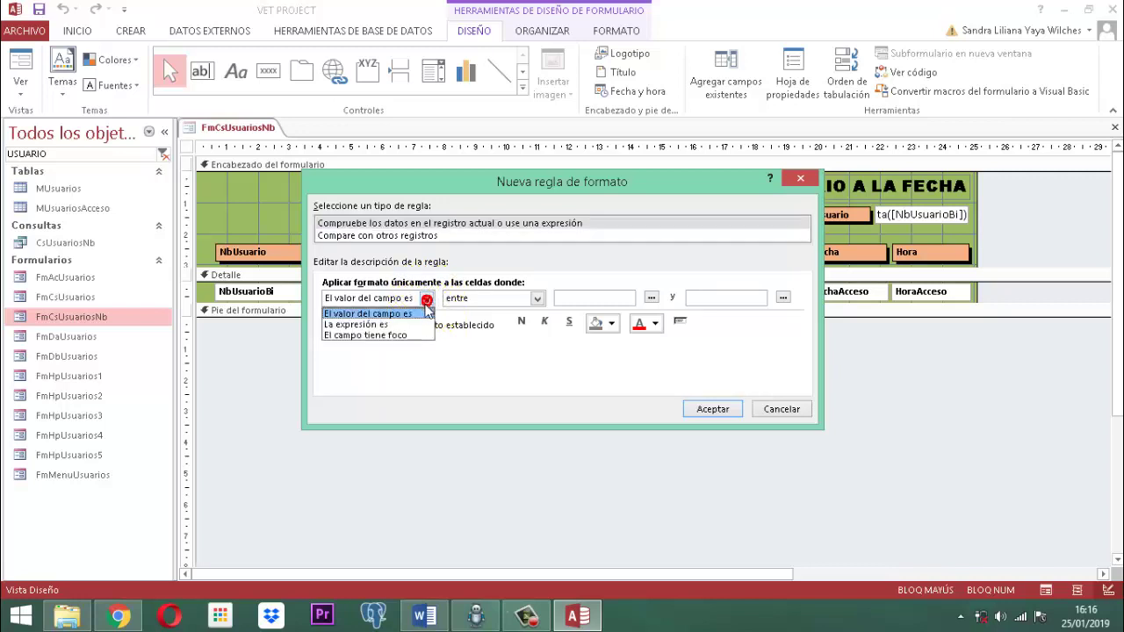
pyautogui.click(382, 324)
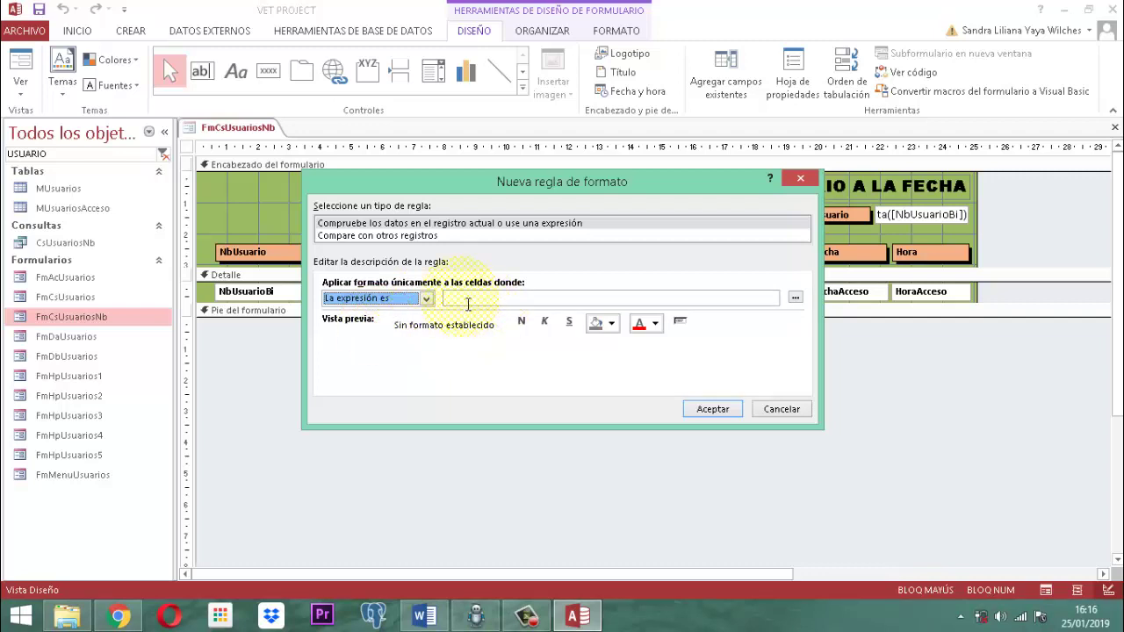
pyautogui.click(796, 298)
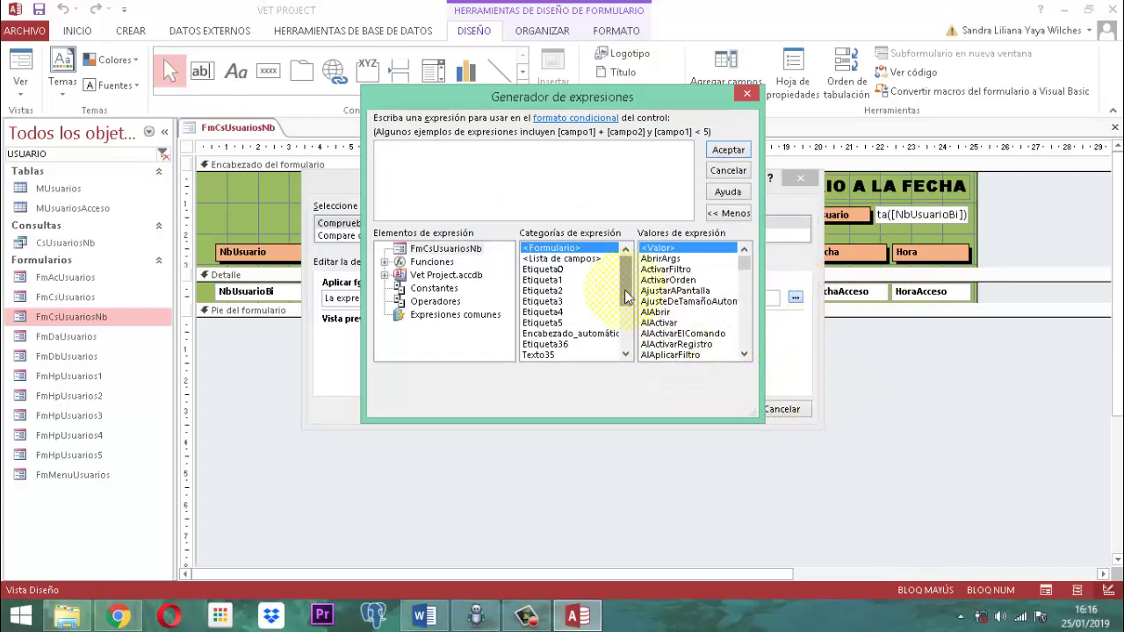
pyautogui.moveTo(627, 297); pyautogui.dragTo(627, 330)
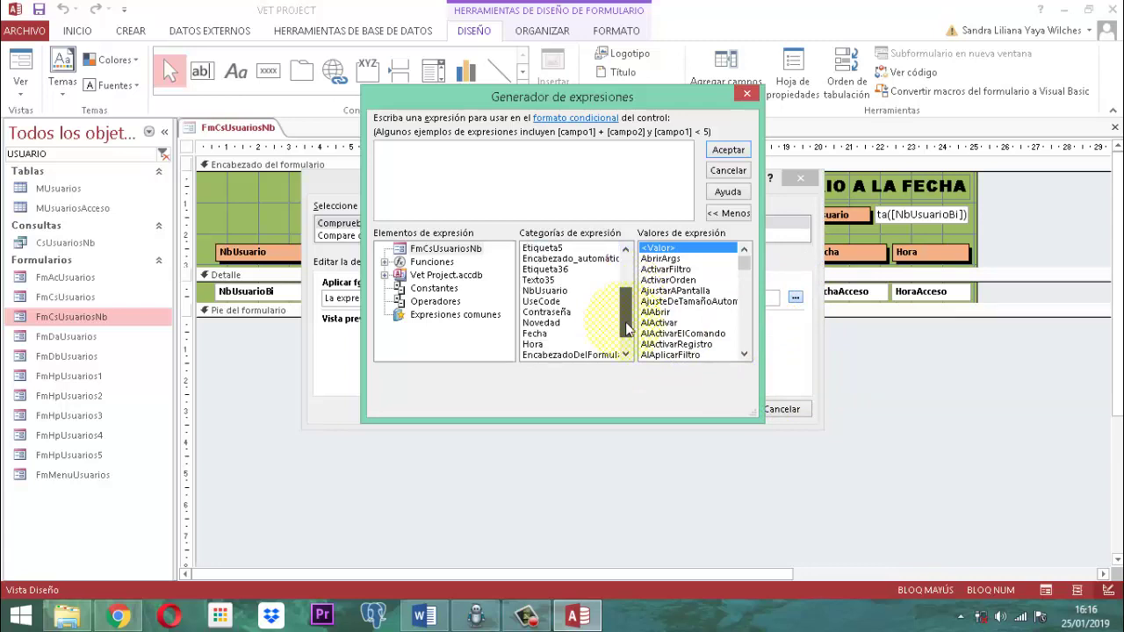
pyautogui.doubleClick(542, 323)
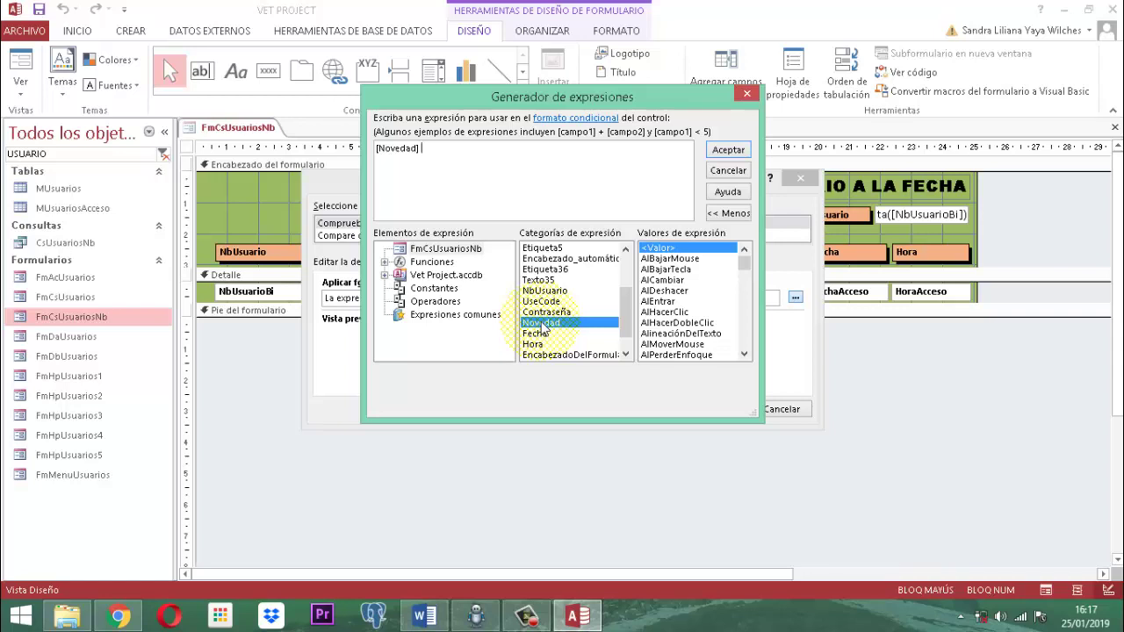
pyautogui.write('="')
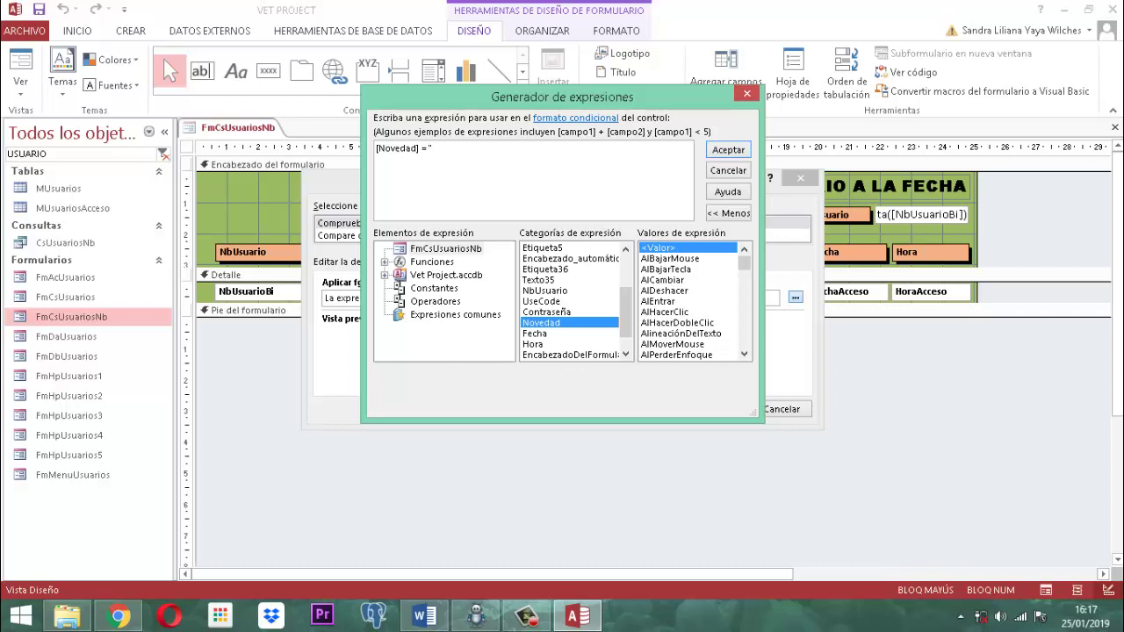
pyautogui.write('SE DA ALTA A U SUARIO"')
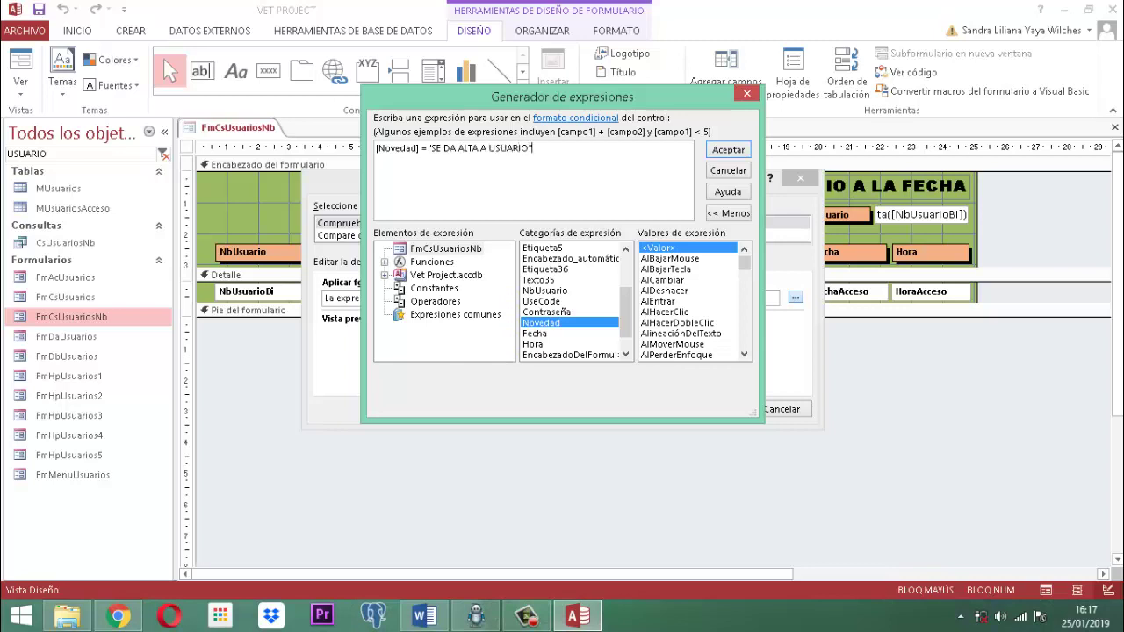
pyautogui.click(730, 149)
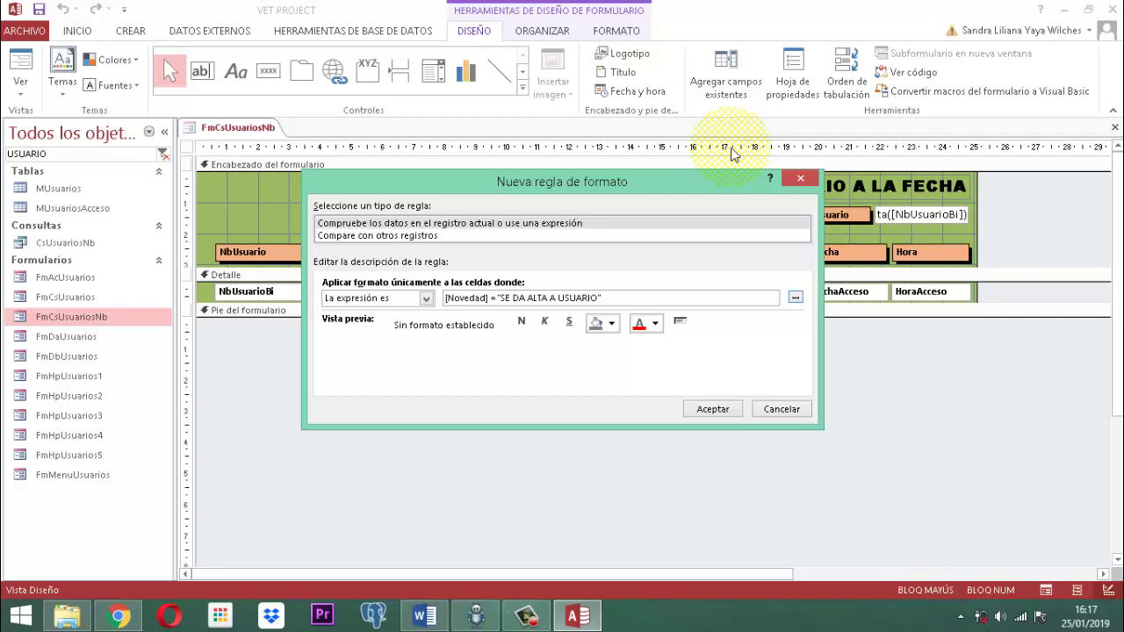
# Format the rule with a yellow background and bold black text, and apply it to the Novedad field.
pyautogui.click(612, 323)
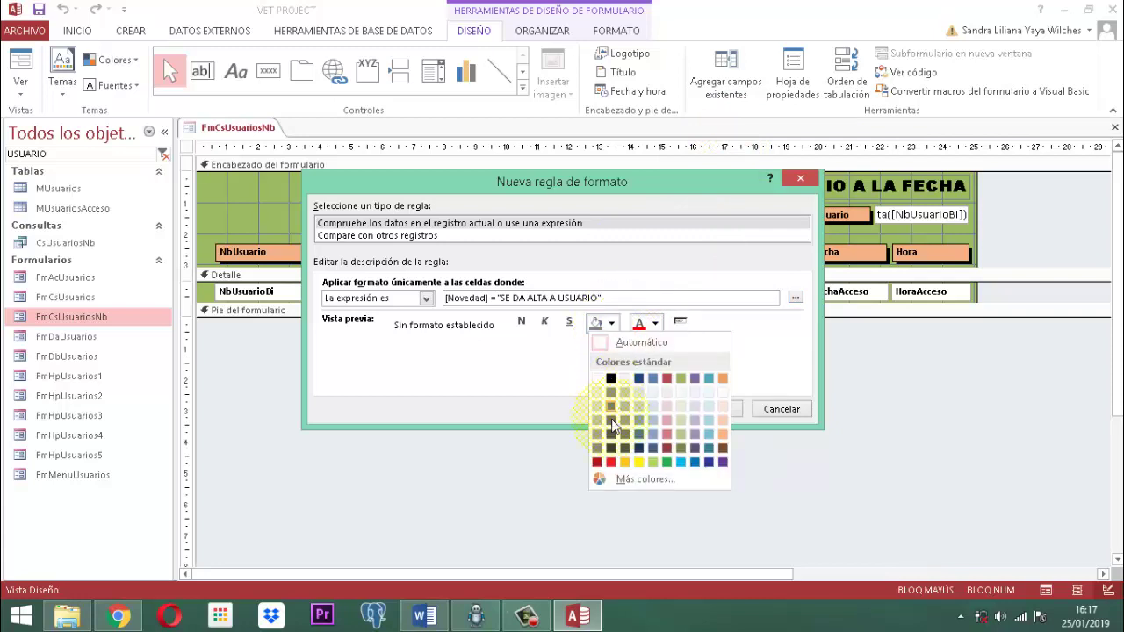
pyautogui.click(639, 461)
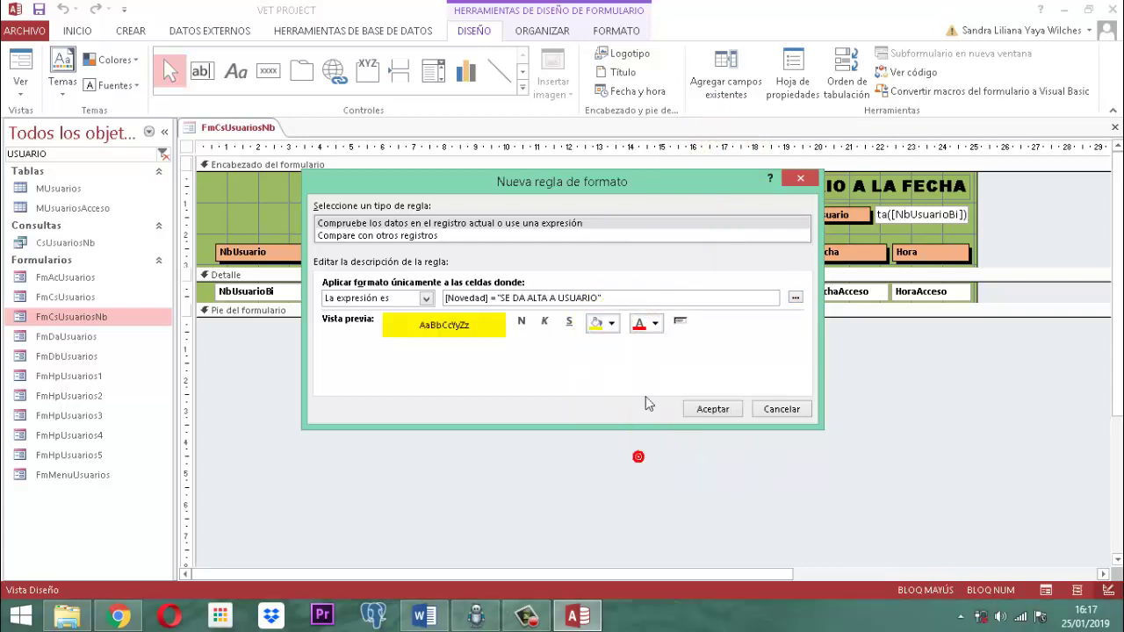
pyautogui.click(657, 324)
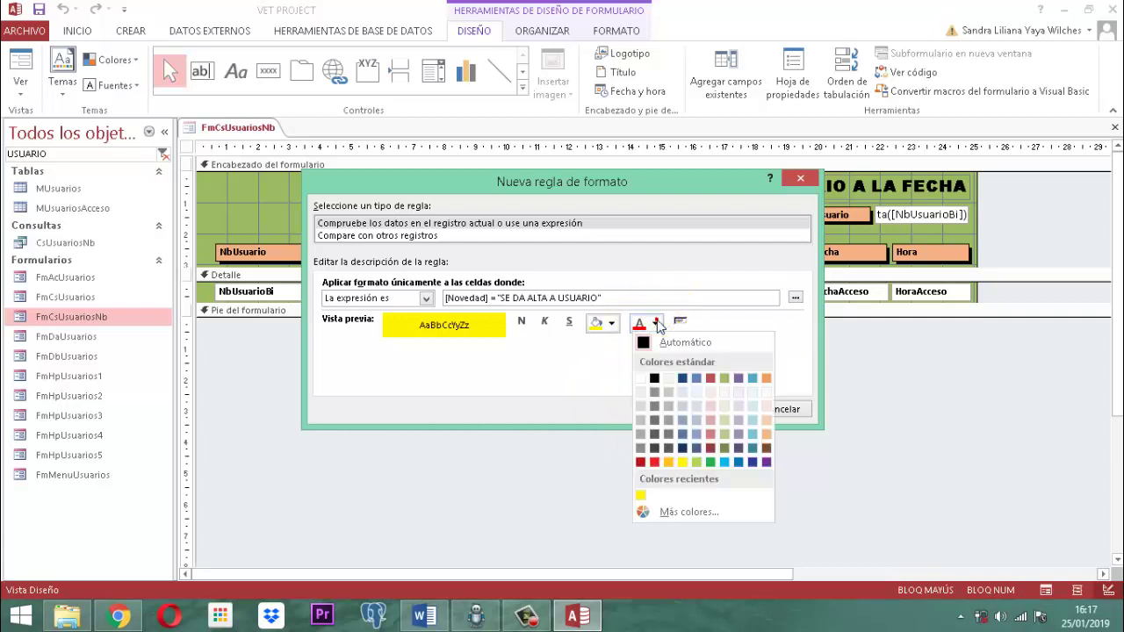
pyautogui.click(653, 377)
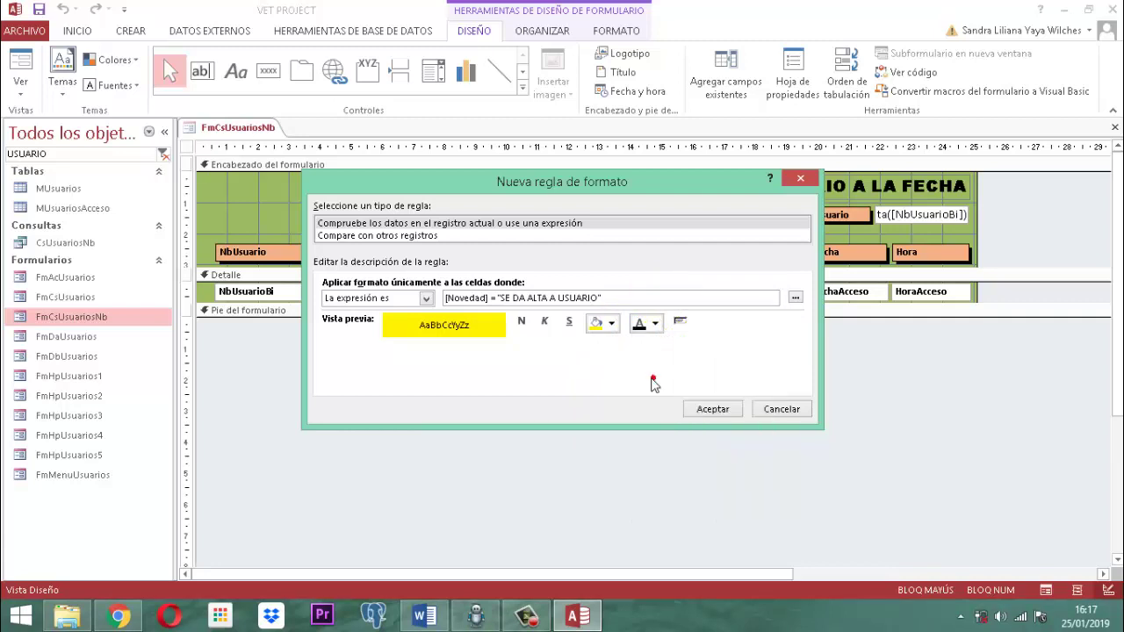
pyautogui.click(524, 327)
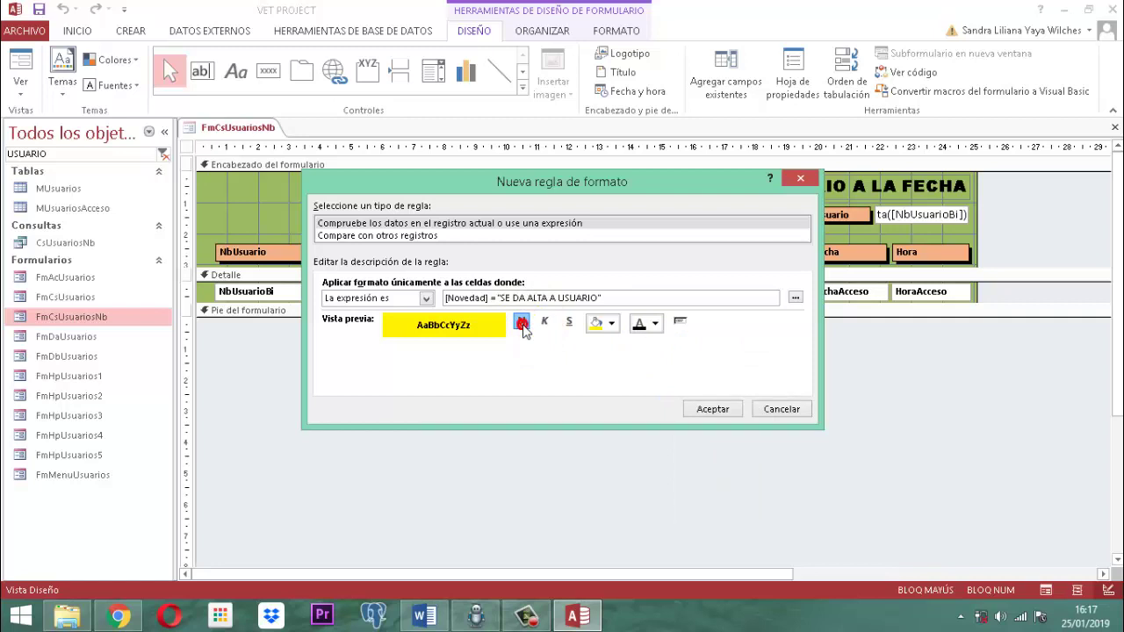
pyautogui.click(523, 324)
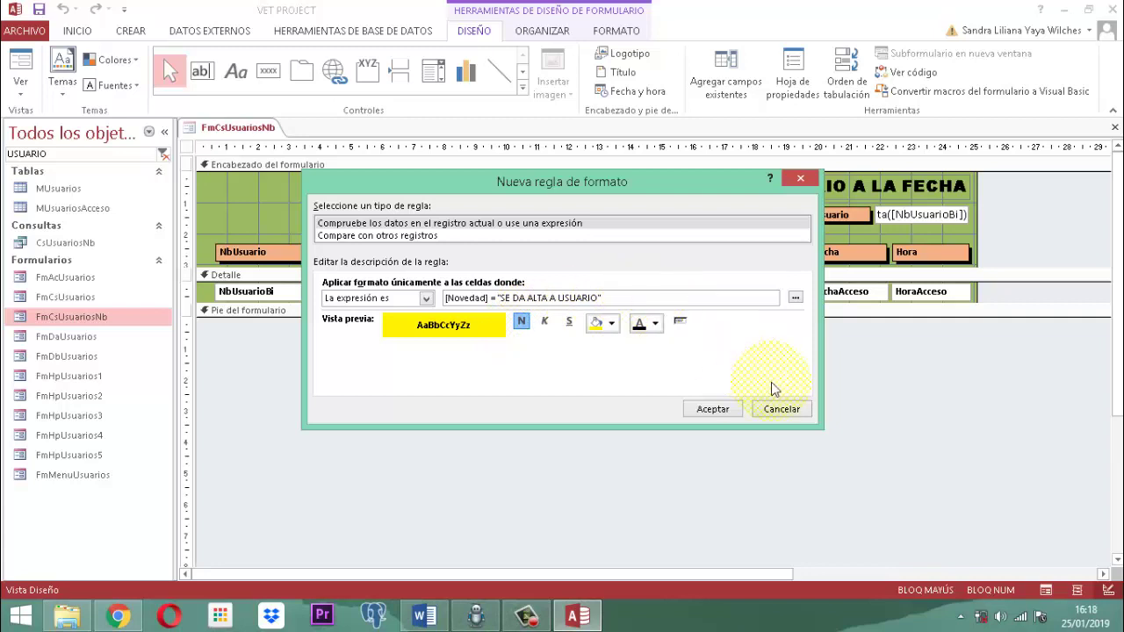
pyautogui.click(712, 409)
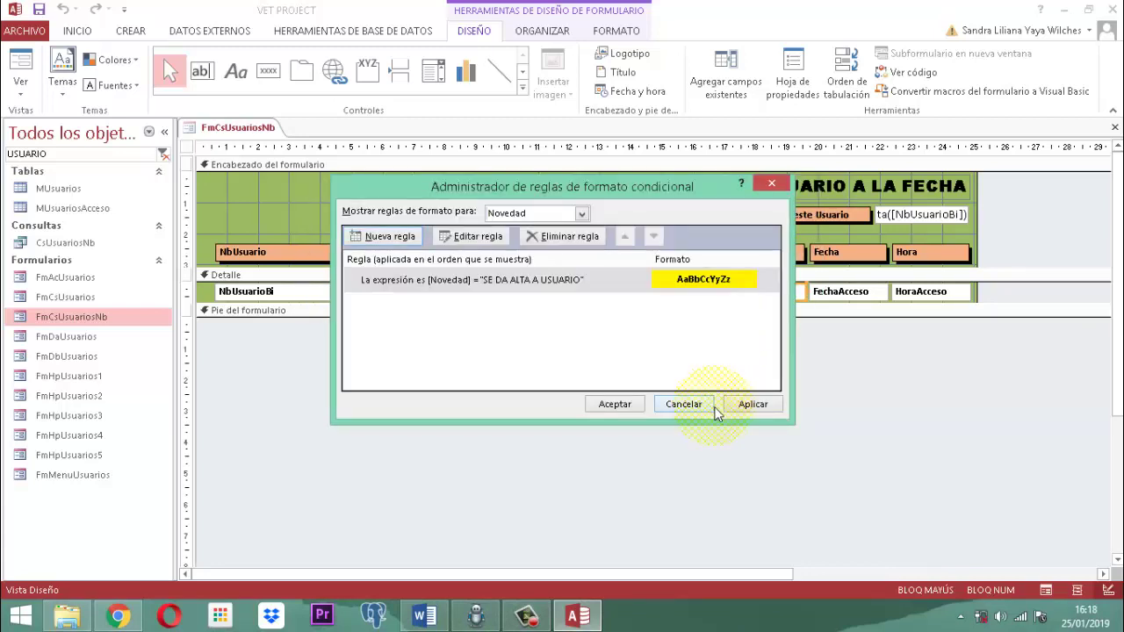
pyautogui.click(751, 405)
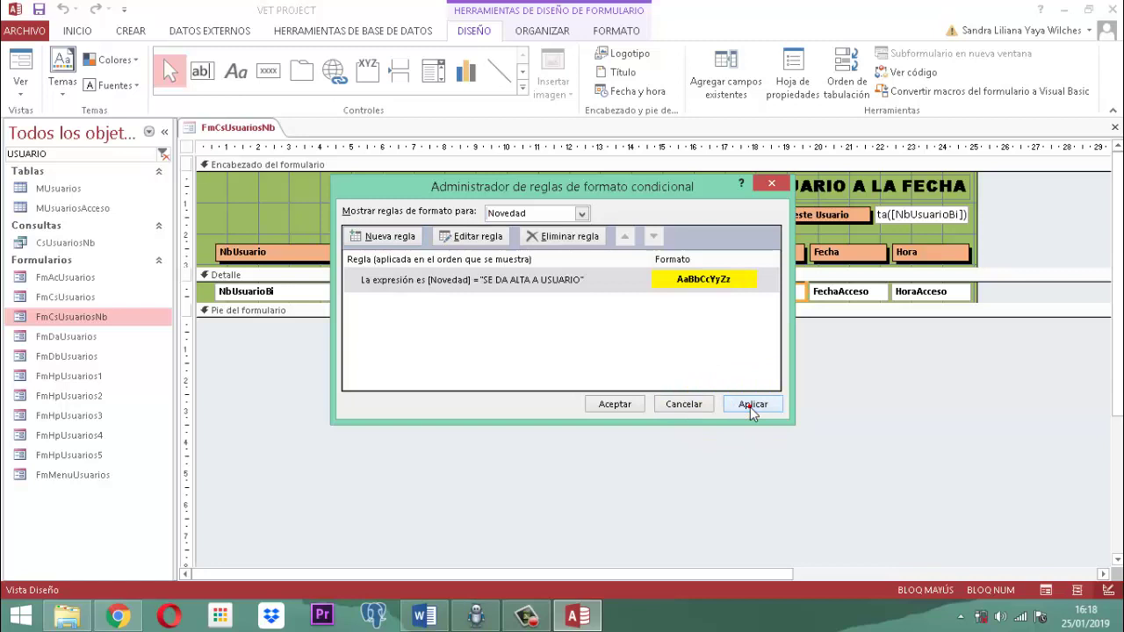
pyautogui.click(615, 404)
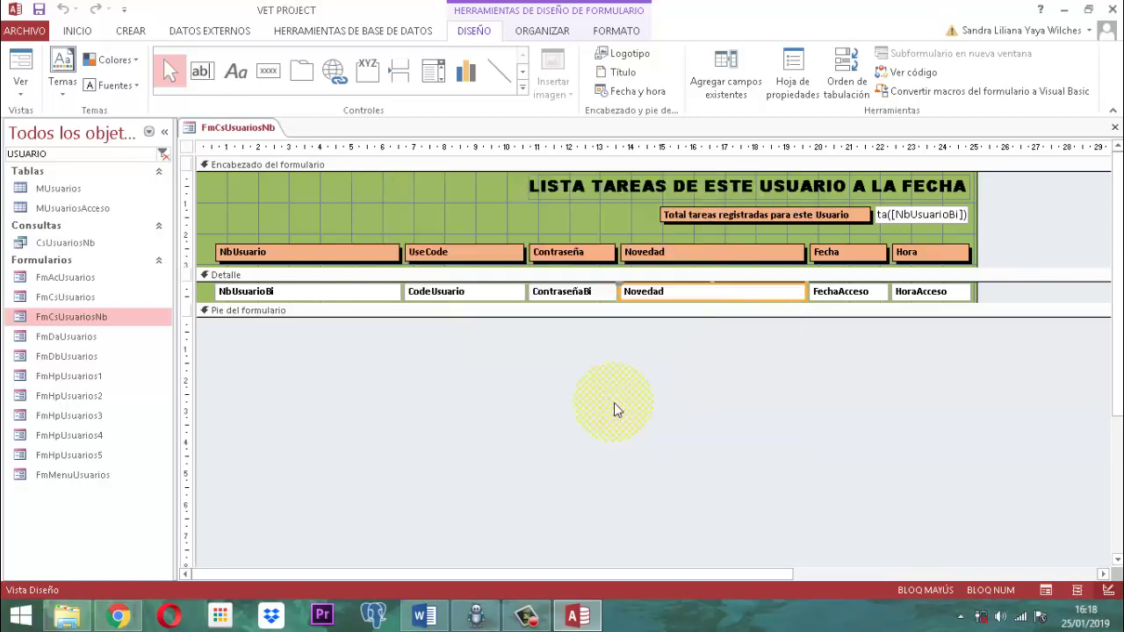
# Start another conditional formatting rule for the Novedad field in the detail section and base it on an expression.
pyautogui.rightClick(700, 303)
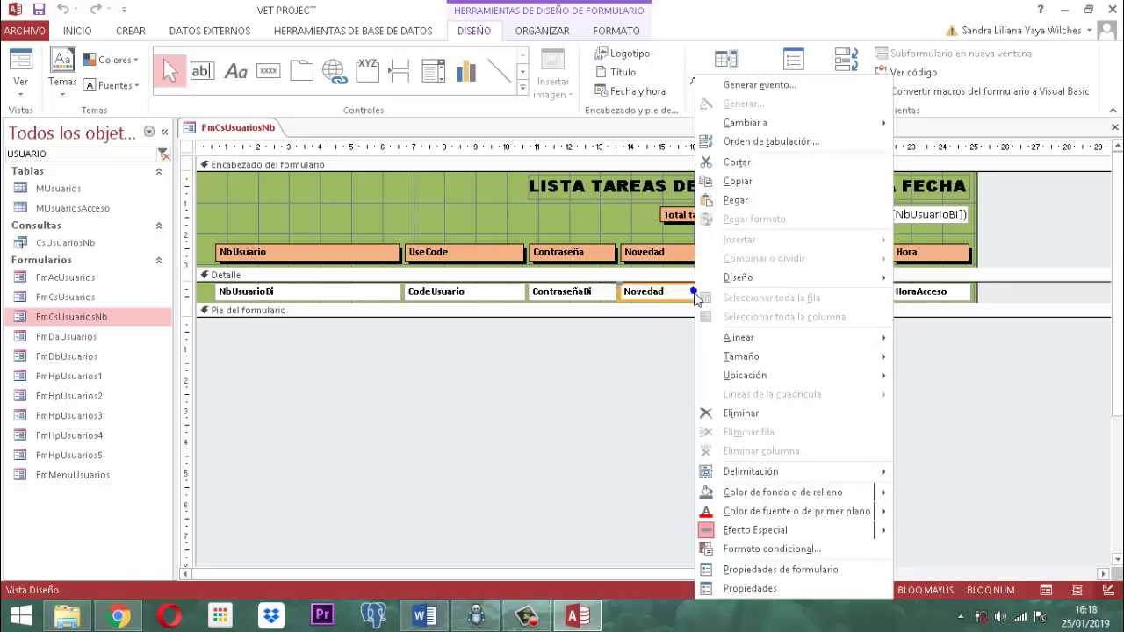
pyautogui.click(761, 550)
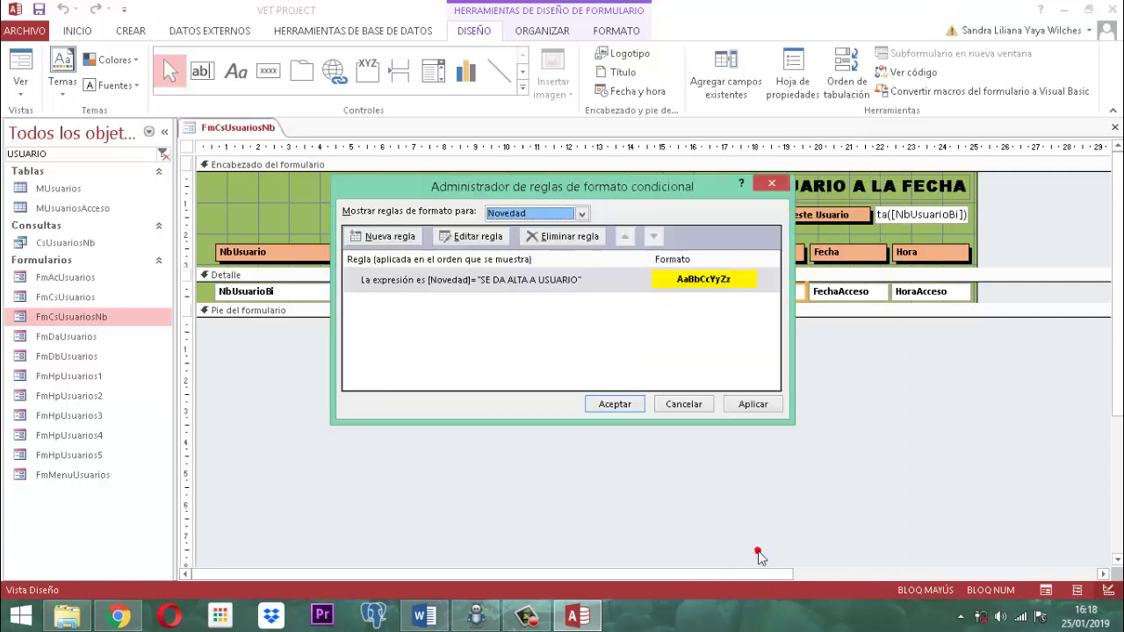
pyautogui.click(383, 239)
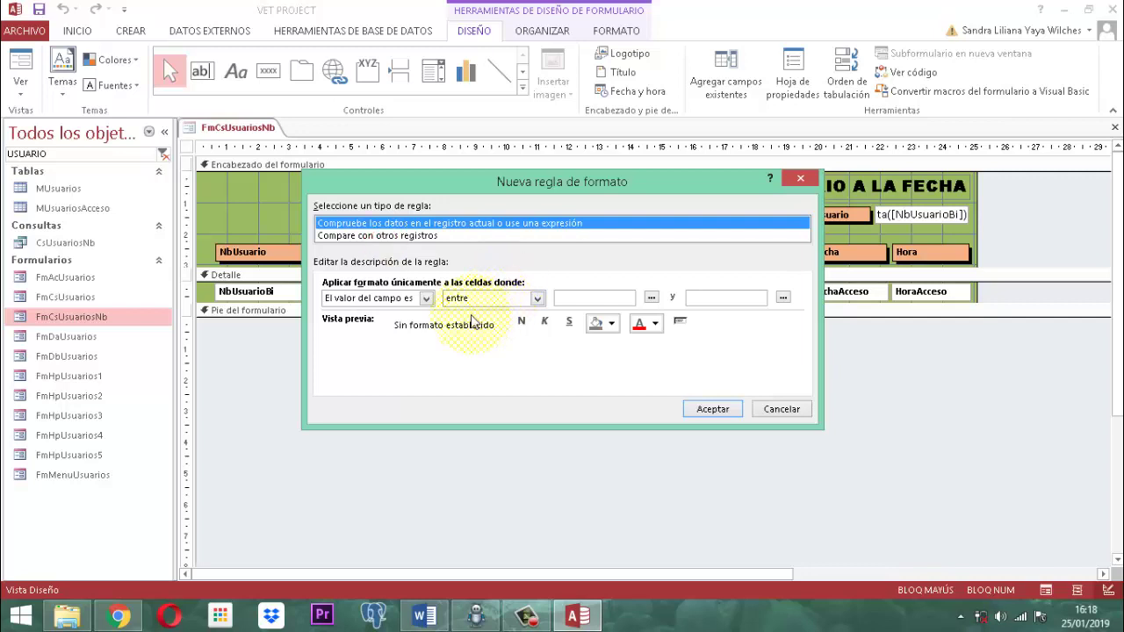
pyautogui.click(427, 299)
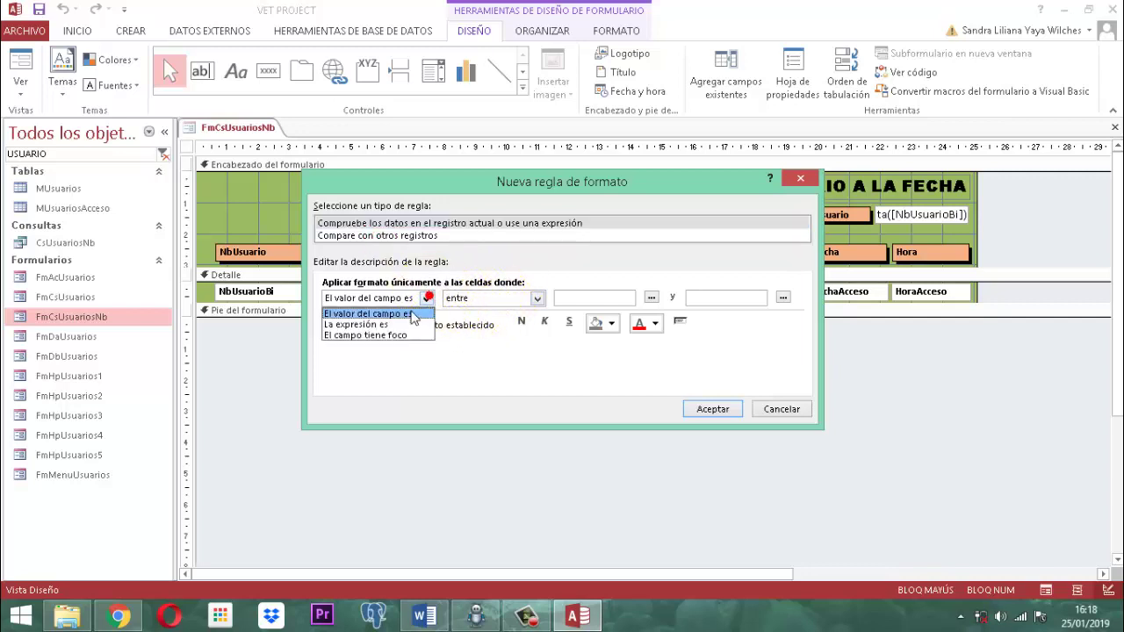
pyautogui.click(369, 325)
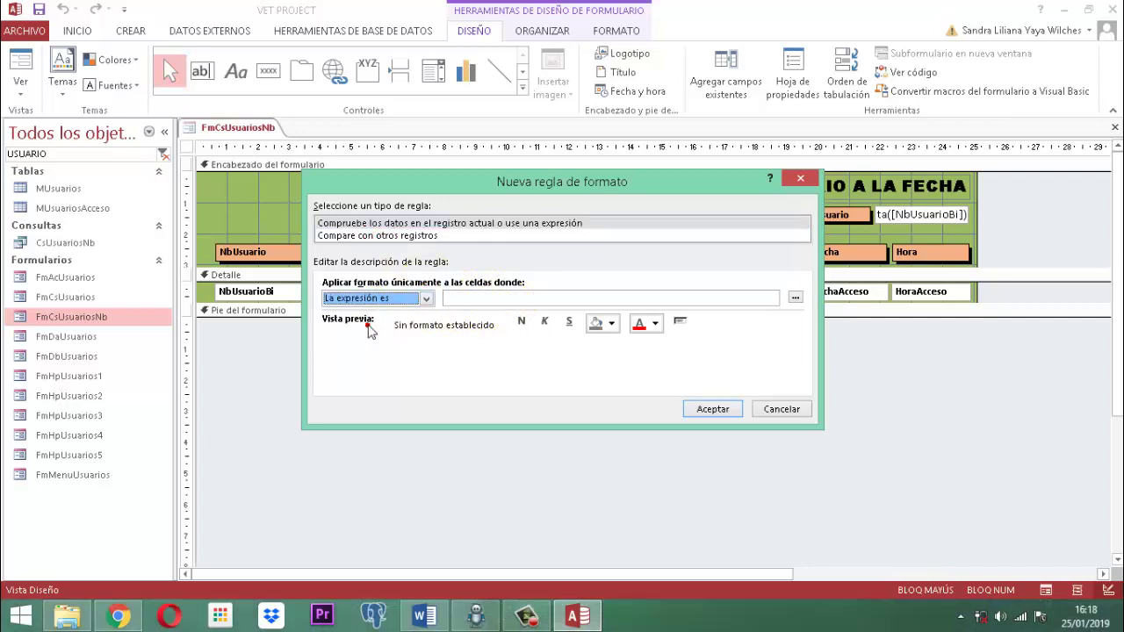
# Build the second rule's expression as [Novedad] ="ACTAULIZO DATOS USUARIO" with the expression builder.
pyautogui.click(796, 299)
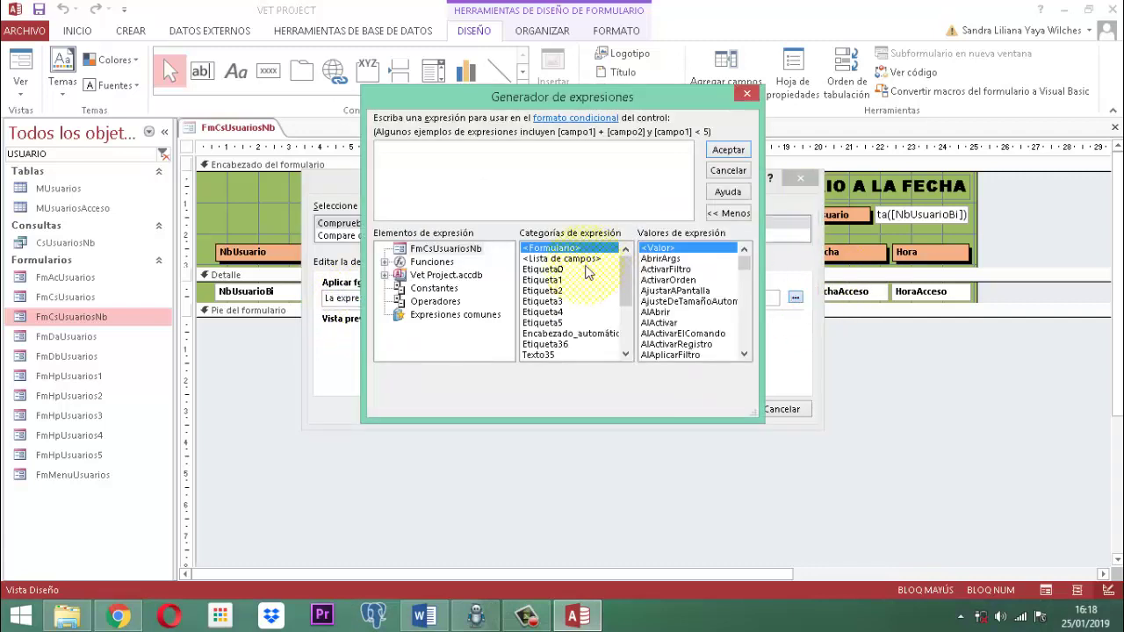
pyautogui.click(582, 323)
pyautogui.scroll(-3, 581, 323)
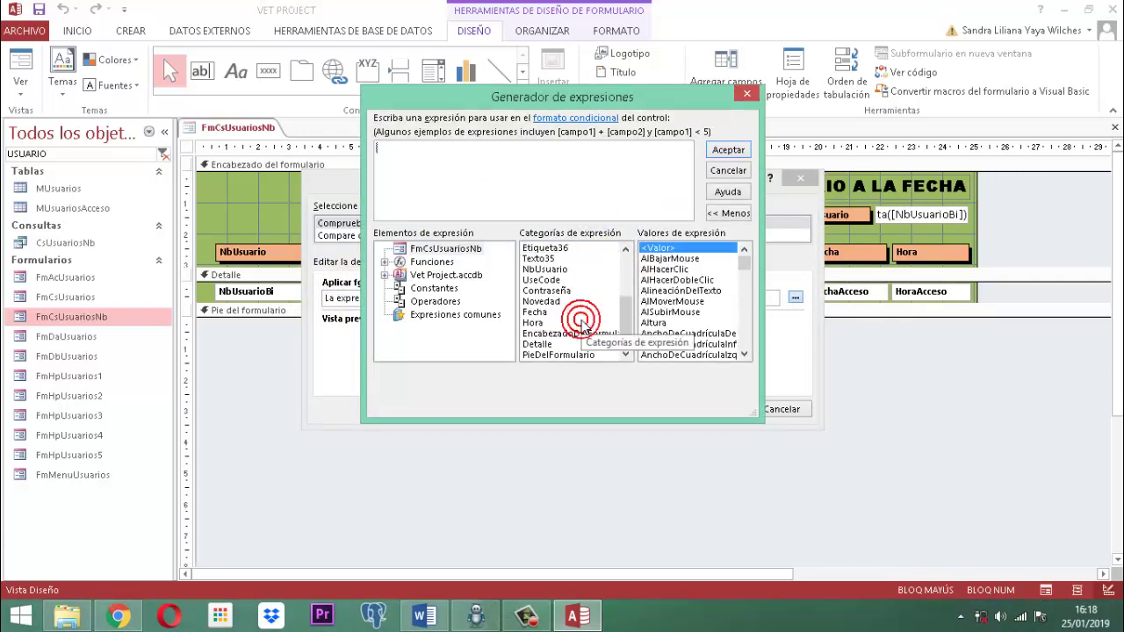
pyautogui.click(550, 302)
pyautogui.doubleClick(551, 303)
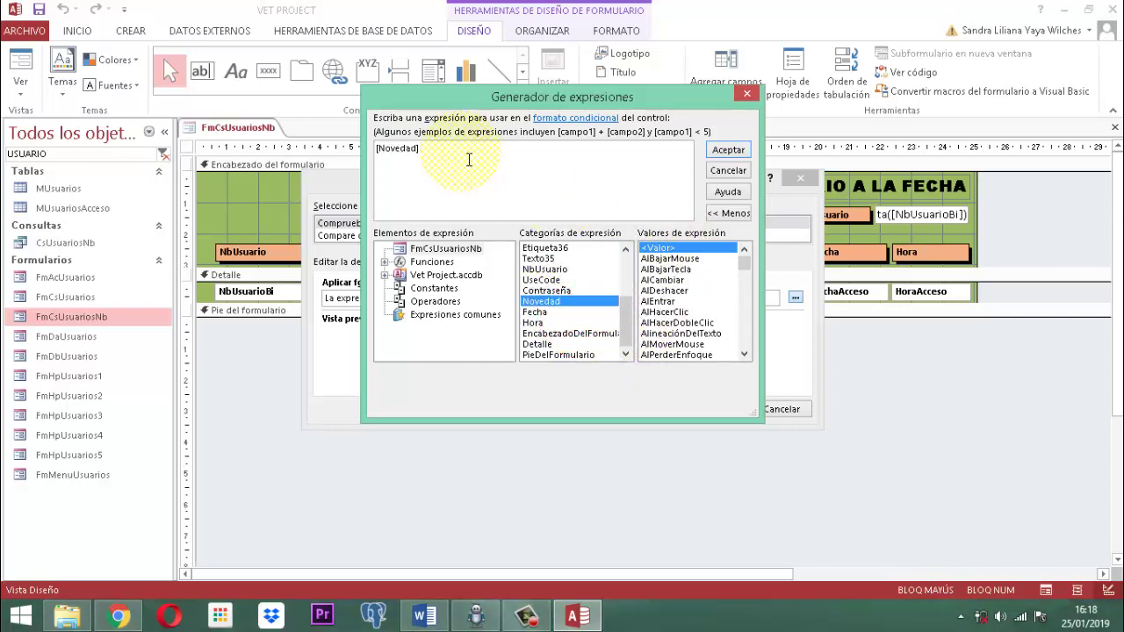
pyautogui.write('= ')
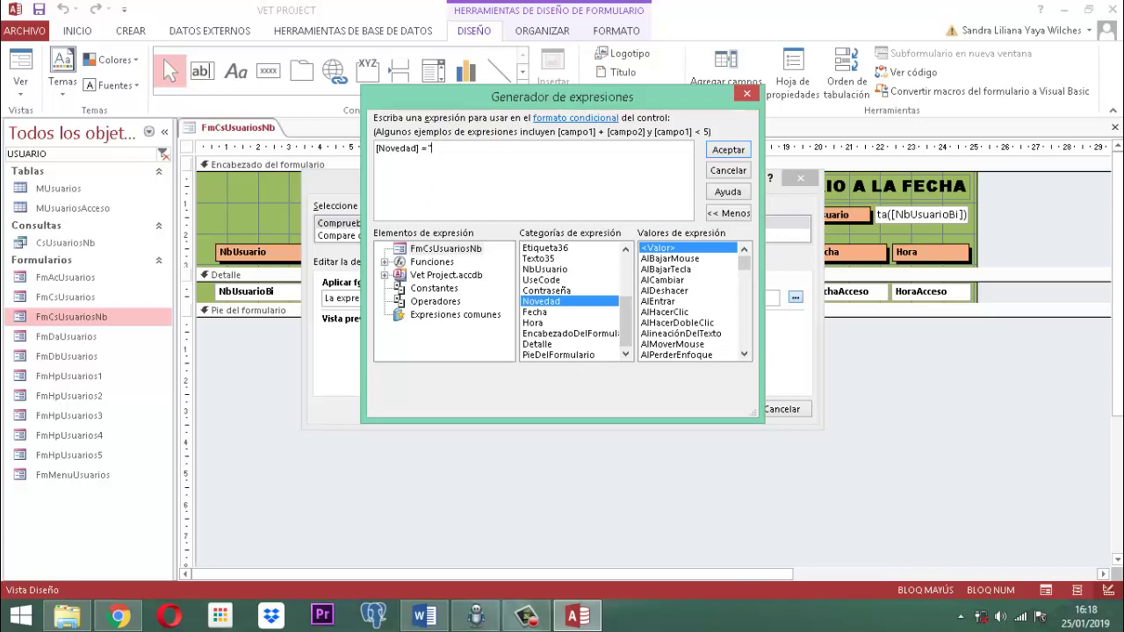
pyautogui.write('ACTAULIZO DATOS USUARIO')
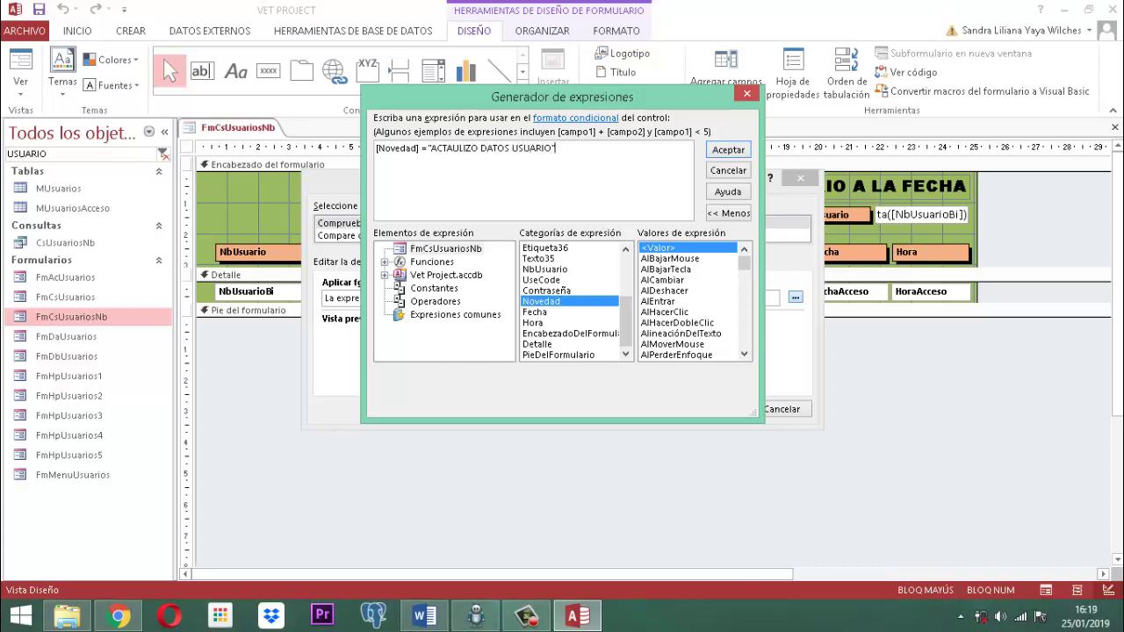
pyautogui.click(731, 153)
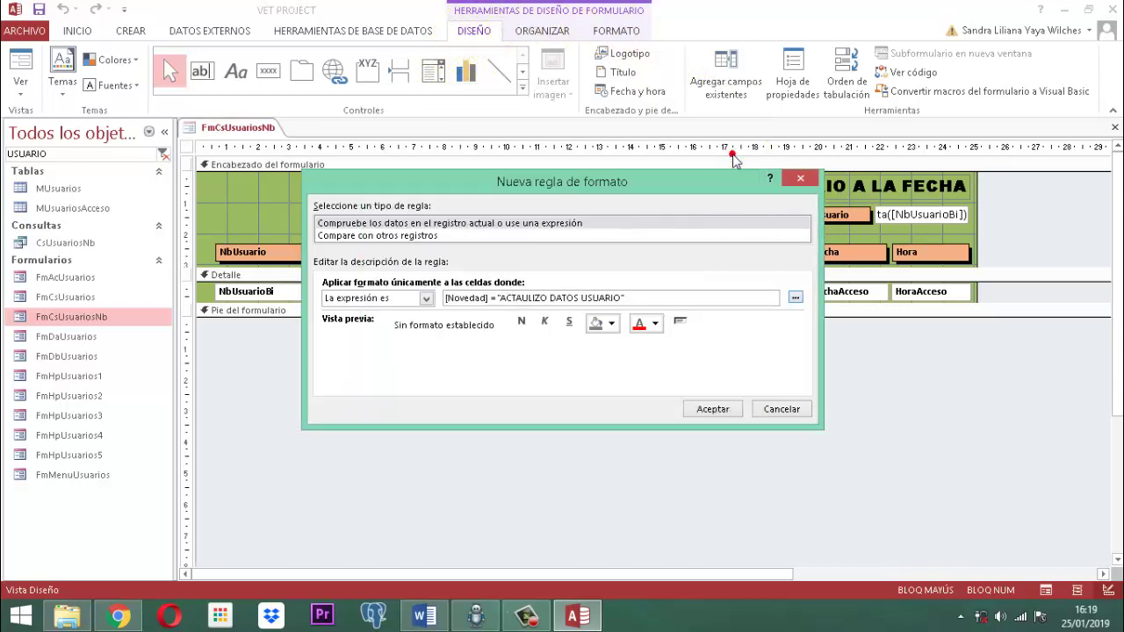
# Give the ACTAULIZO DATOS USUARIO rule a light green background with bold black text and add it to the rules list.
pyautogui.click(612, 324)
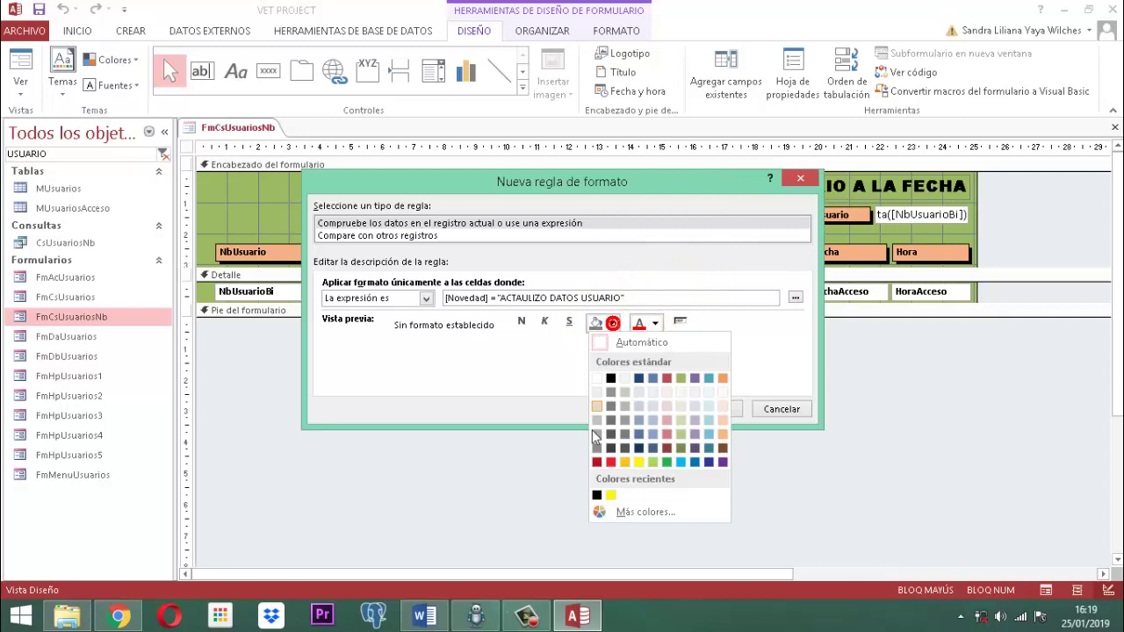
pyautogui.click(653, 461)
pyautogui.click(654, 324)
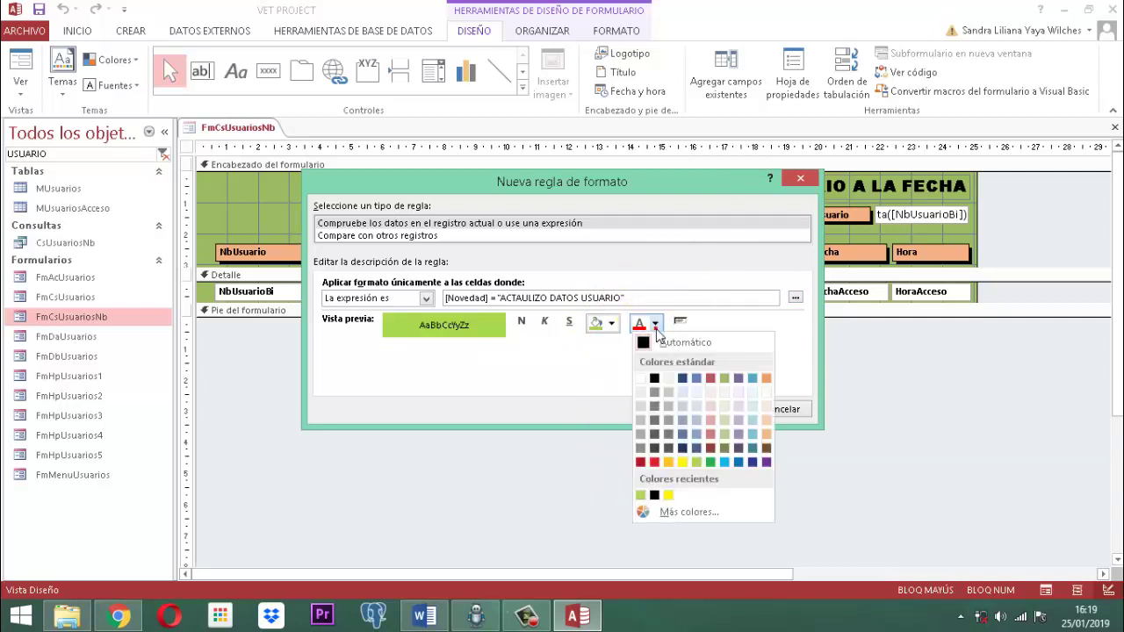
pyautogui.click(654, 378)
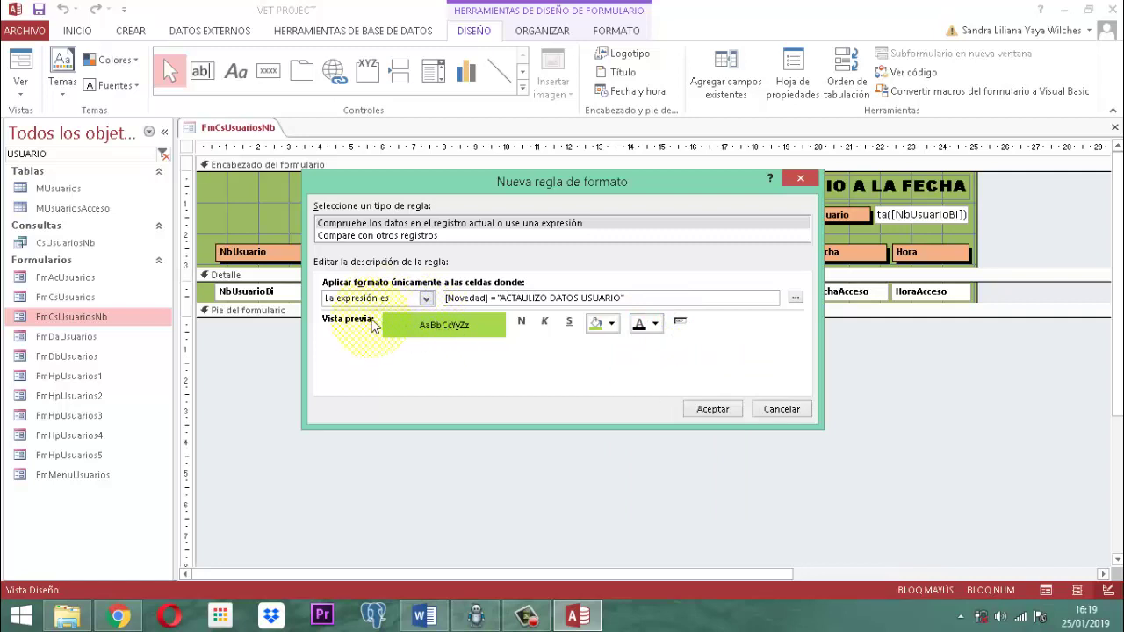
pyautogui.click(521, 322)
pyautogui.click(710, 425)
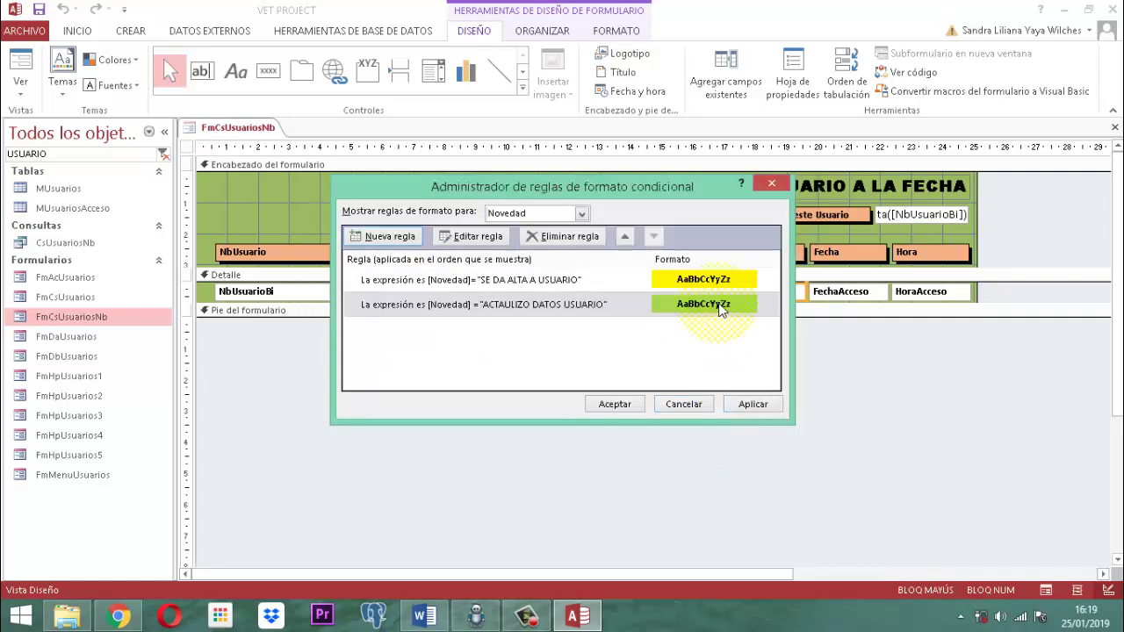
# Open the "SE DA ALTA A USUARIO" rule to review its settings, and return to the rules list.
pyautogui.click(725, 309)
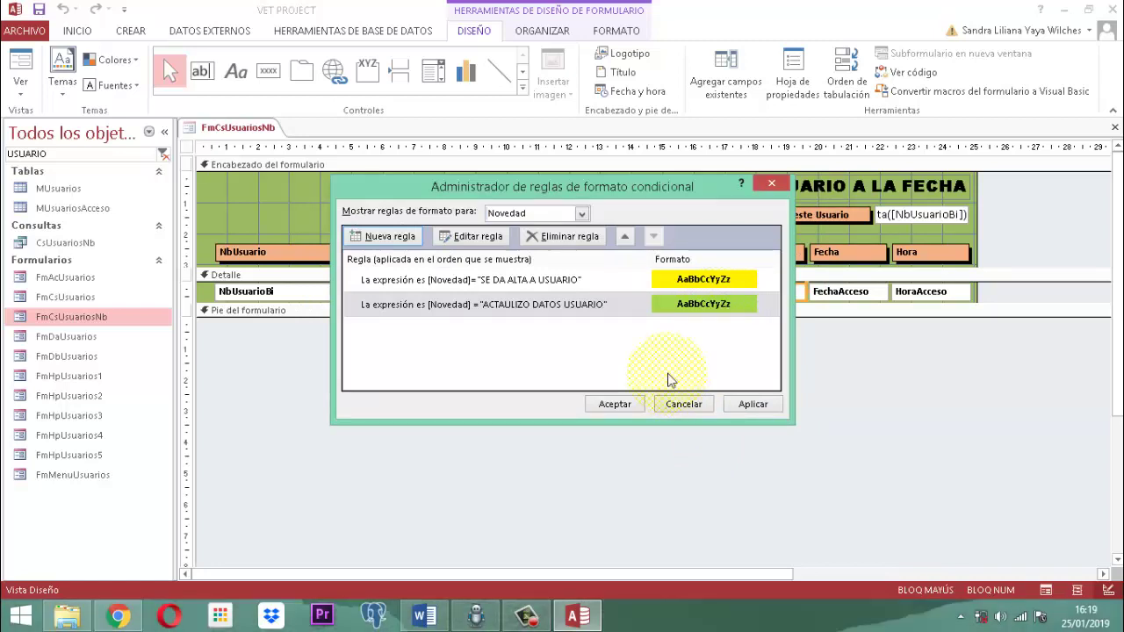
pyautogui.click(564, 281)
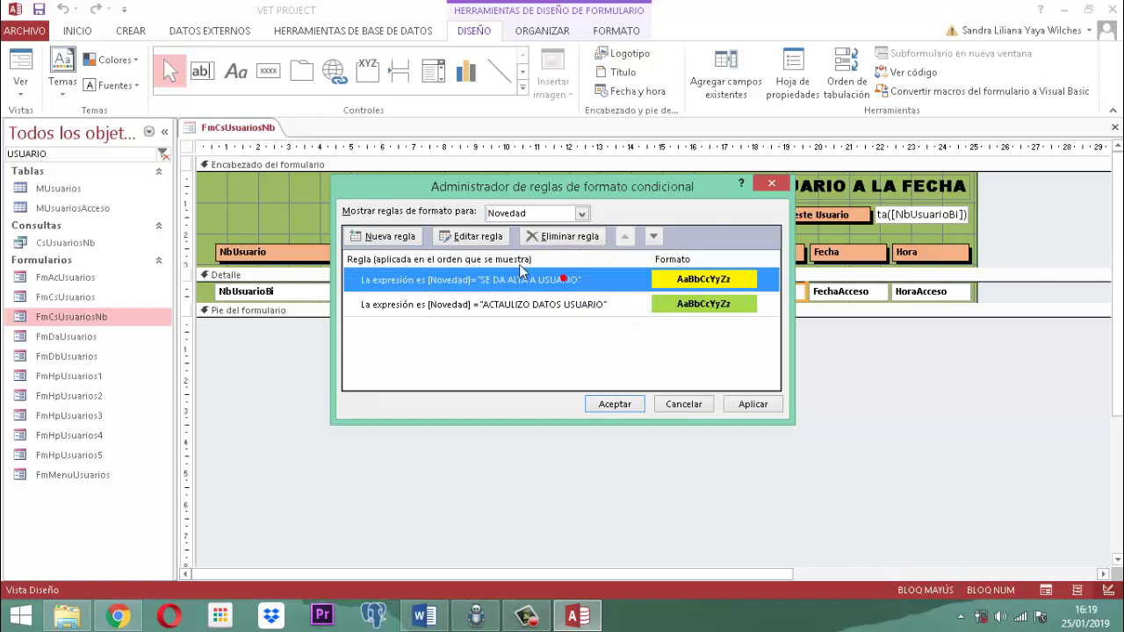
pyautogui.click(472, 237)
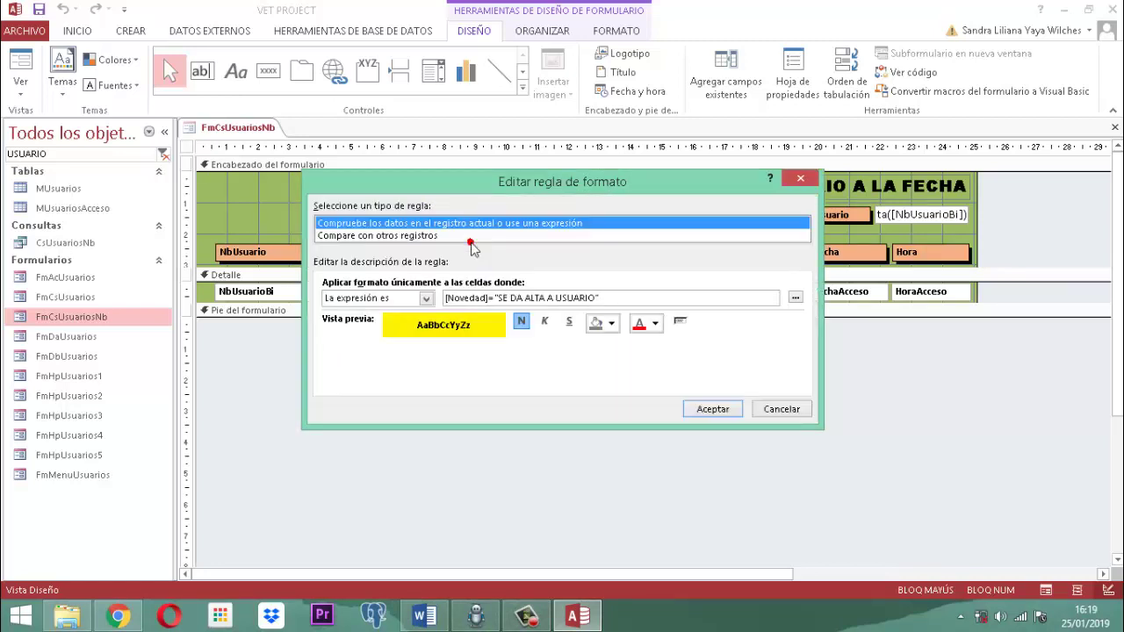
pyautogui.click(713, 409)
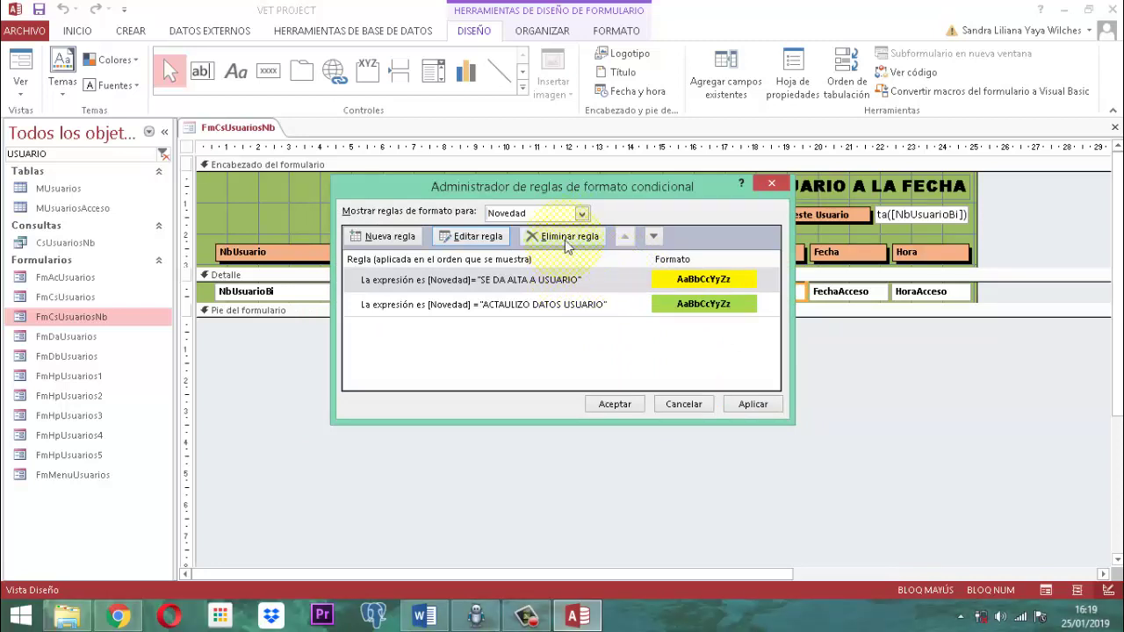
# Add a third expression-based formatting rule for Novedad and build its expression as [Novedad] ="USUARIO DADO DE BAJA" with the expression builder.
pyautogui.click(380, 237)
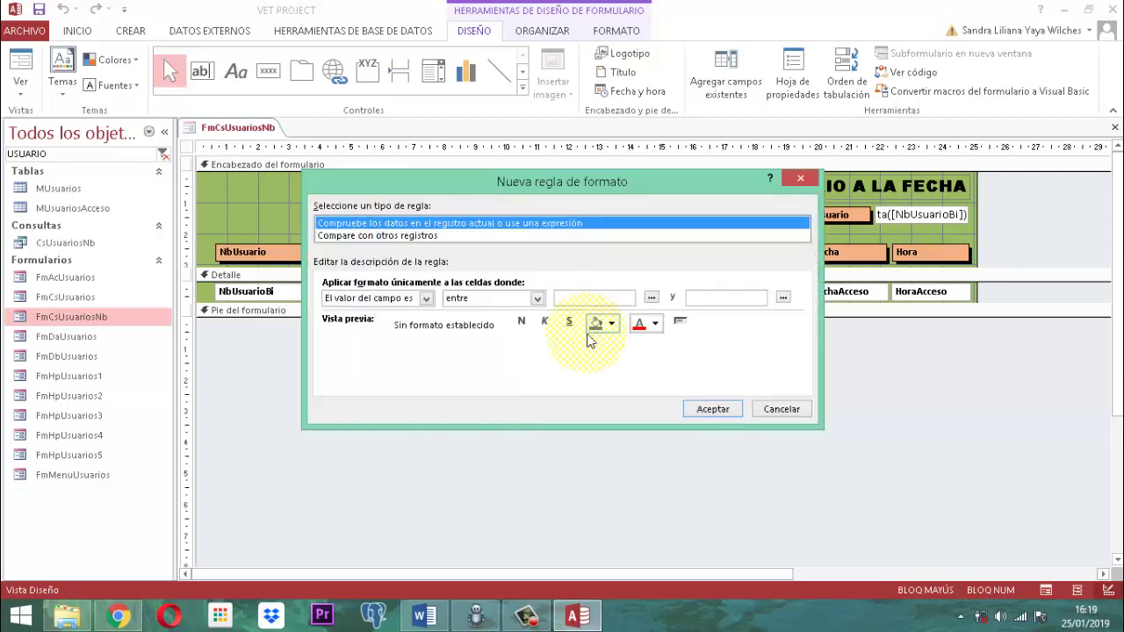
pyautogui.click(426, 298)
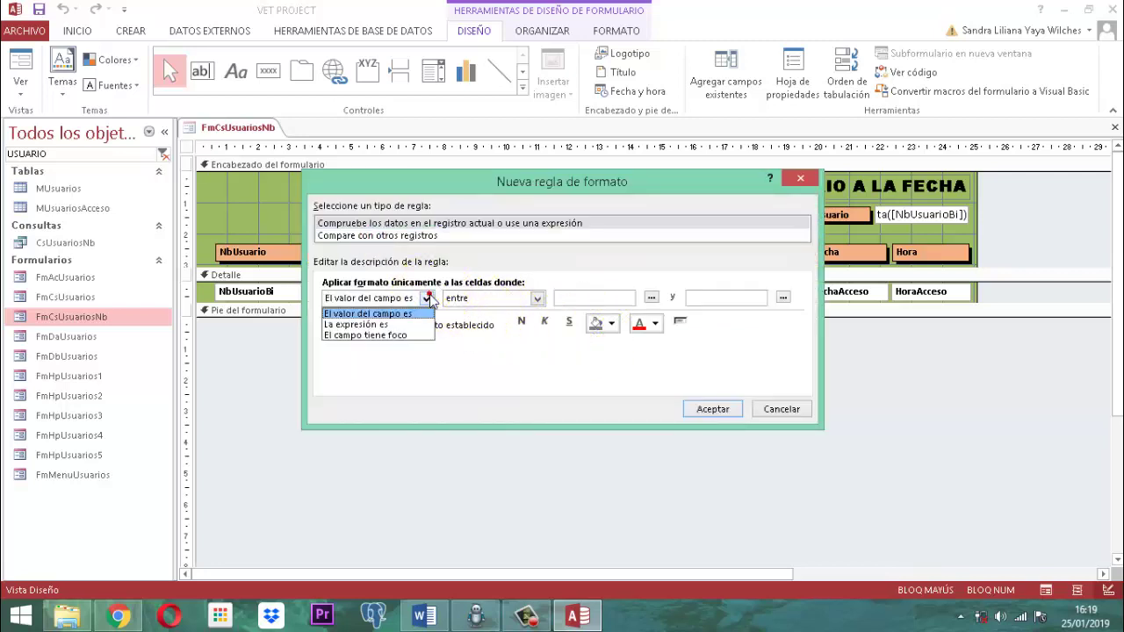
pyautogui.click(373, 325)
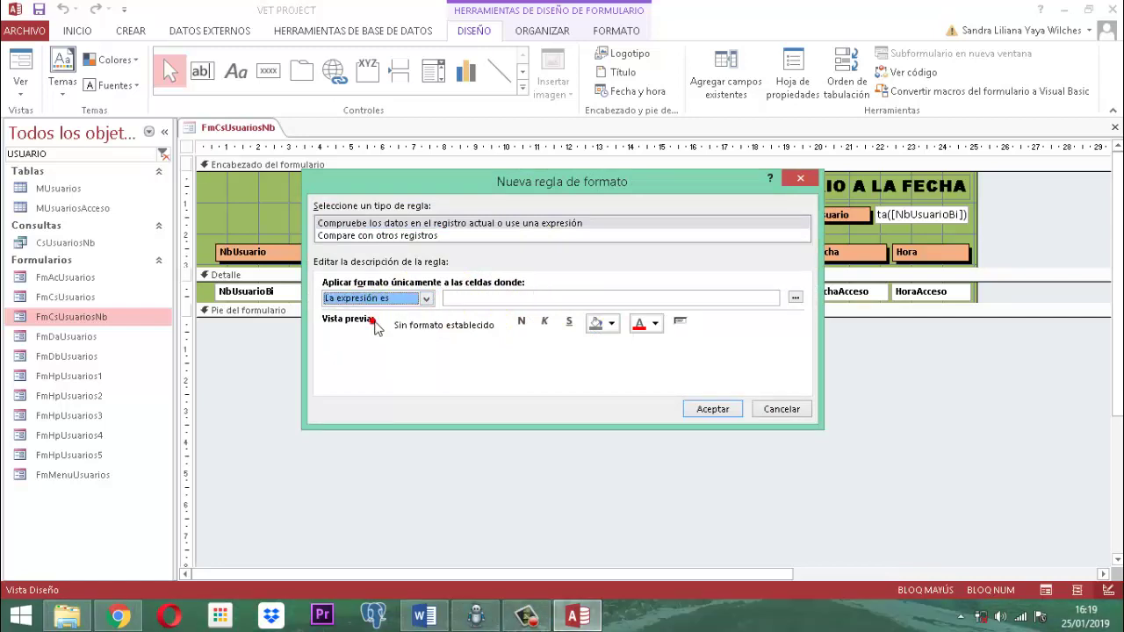
pyautogui.click(796, 297)
pyautogui.scroll(-3, 562, 299)
pyautogui.click(553, 295)
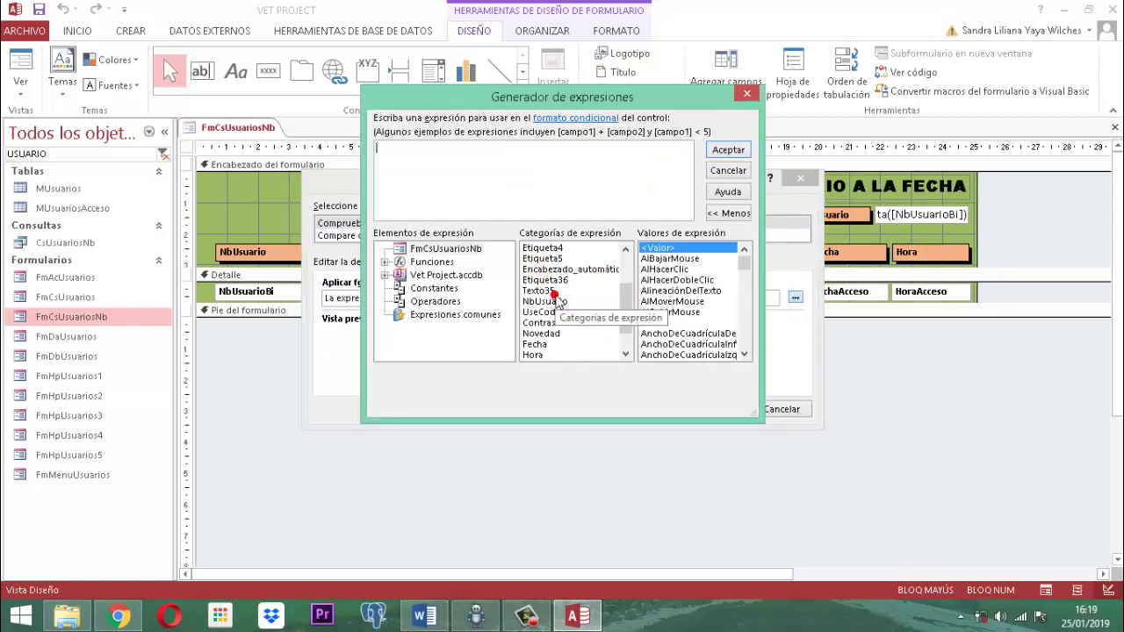
pyautogui.doubleClick(546, 302)
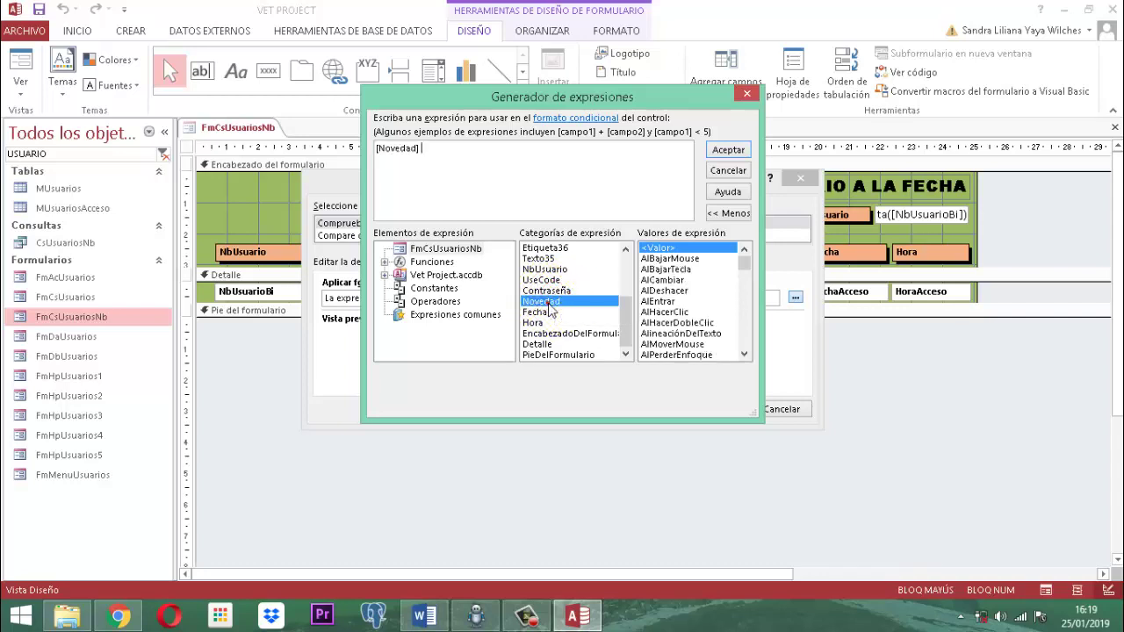
pyautogui.write('=')
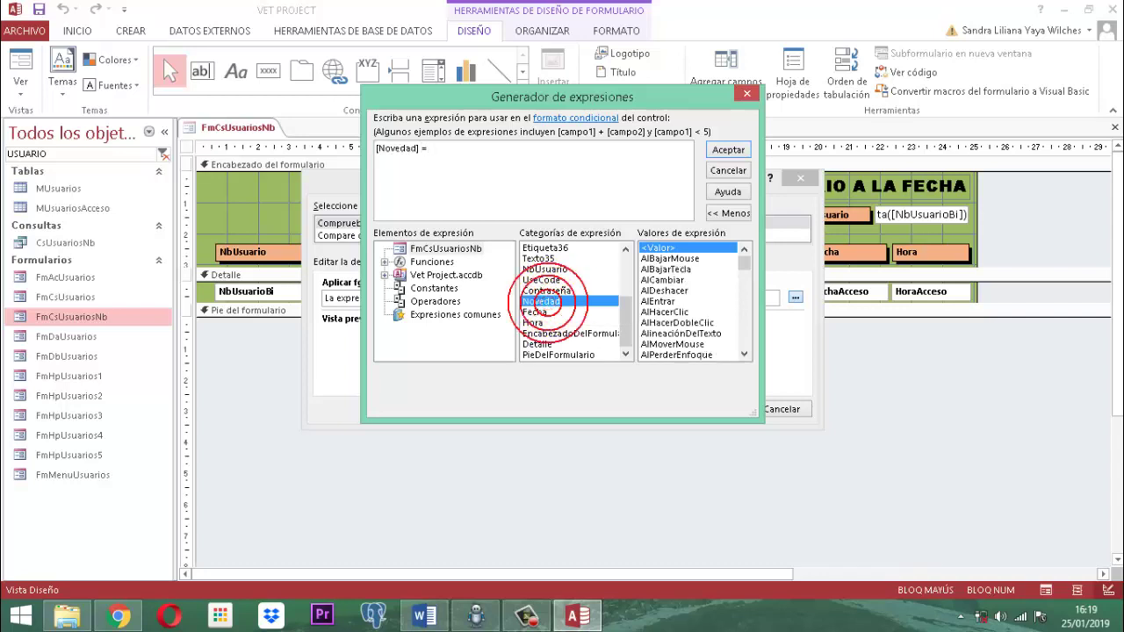
pyautogui.write(' "USUARIO DADO DE BAJA')
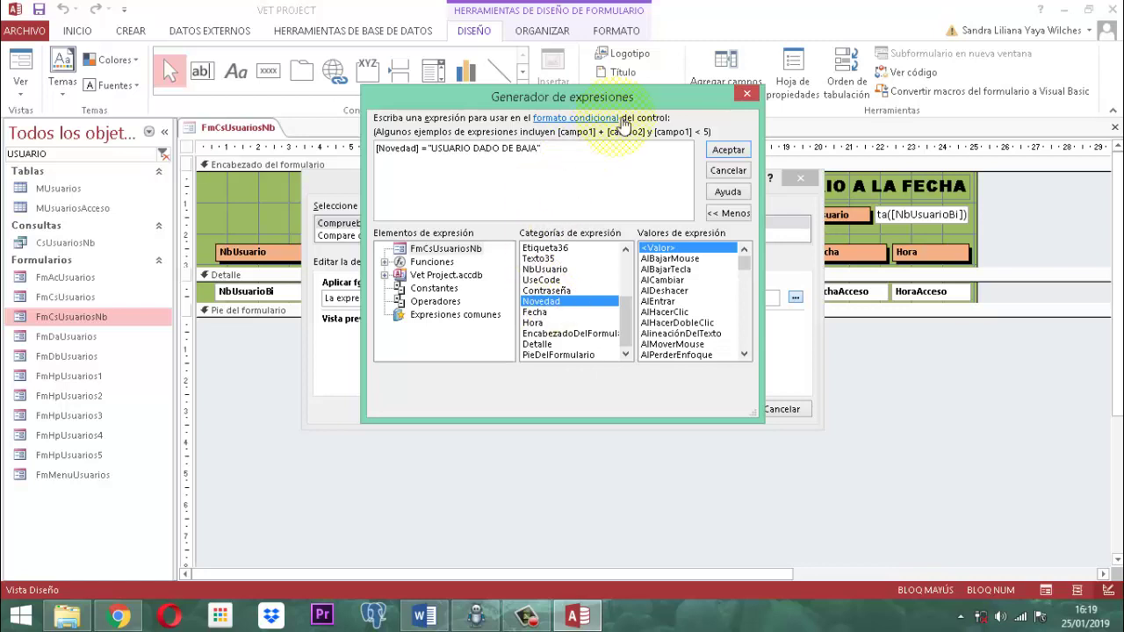
pyautogui.click(729, 152)
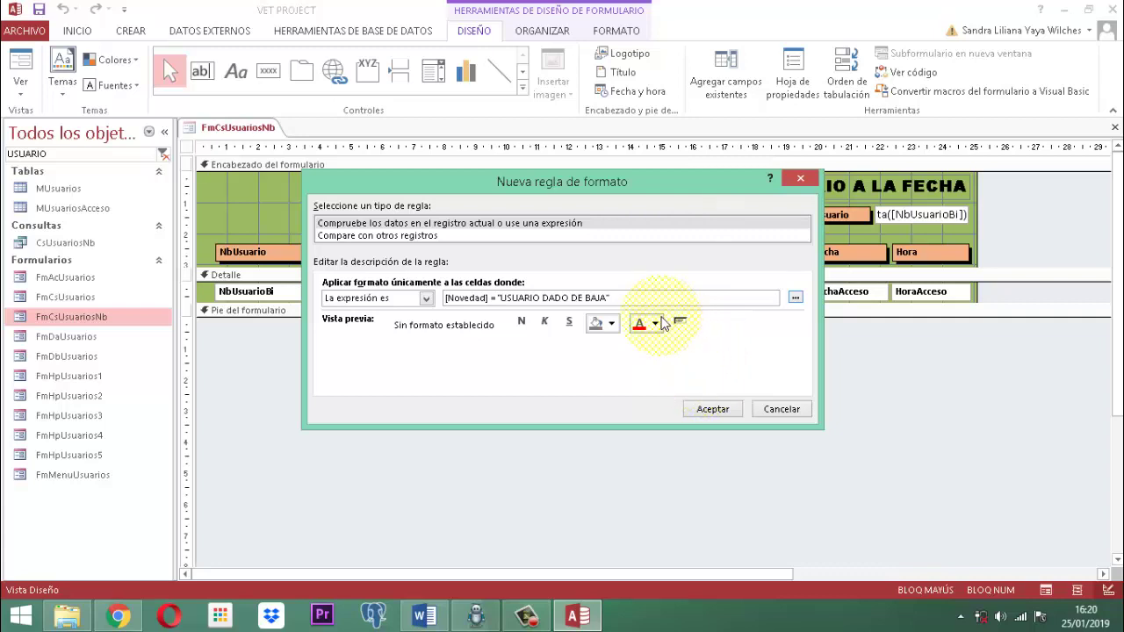
# Give the USUARIO DADO DE BAJA rule a red background with bold white text and add it to the rules list.
pyautogui.click(612, 323)
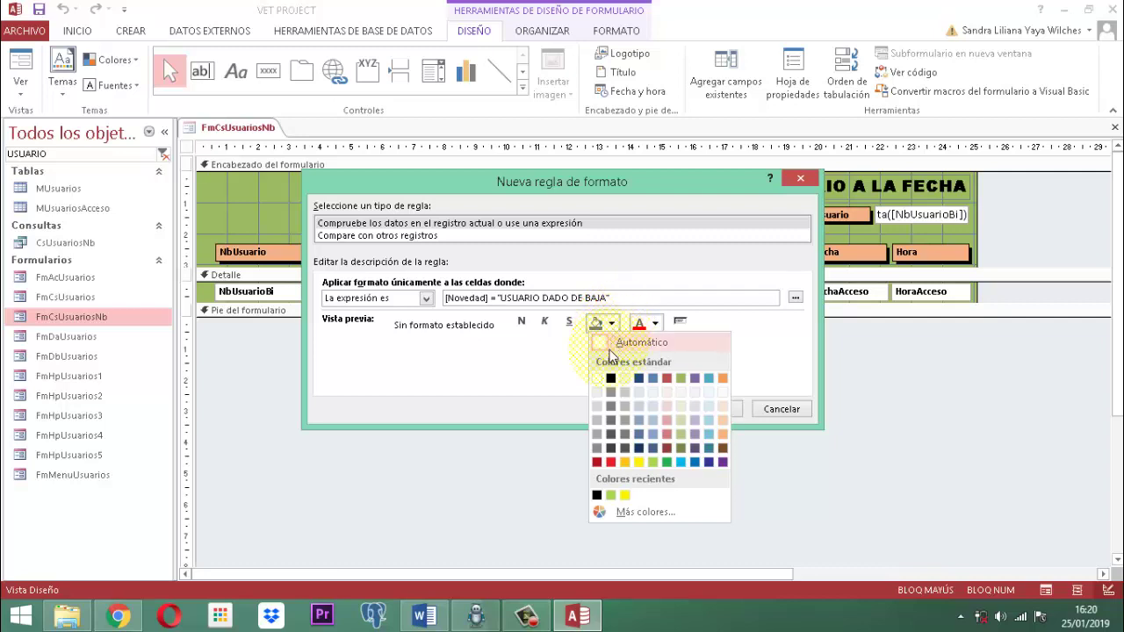
pyautogui.click(611, 462)
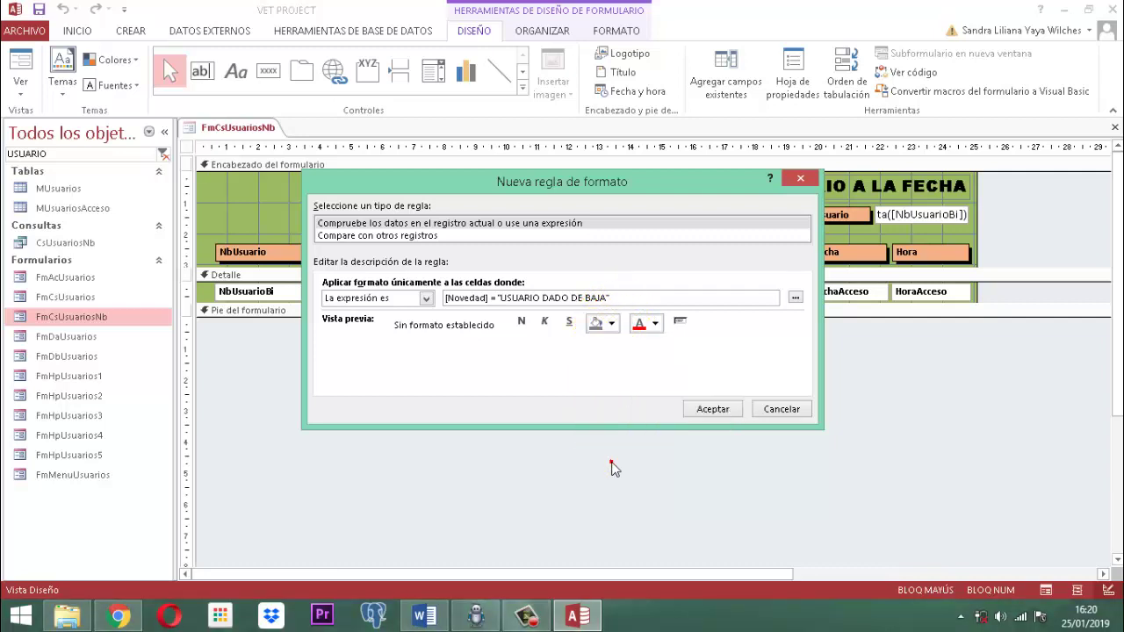
pyautogui.click(656, 324)
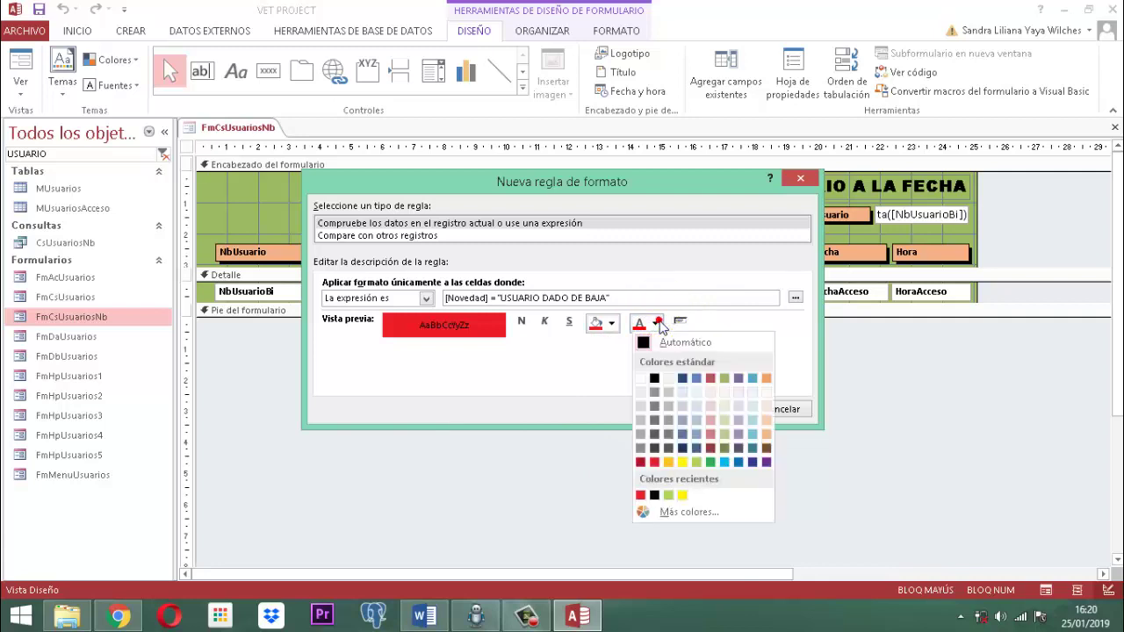
pyautogui.click(641, 379)
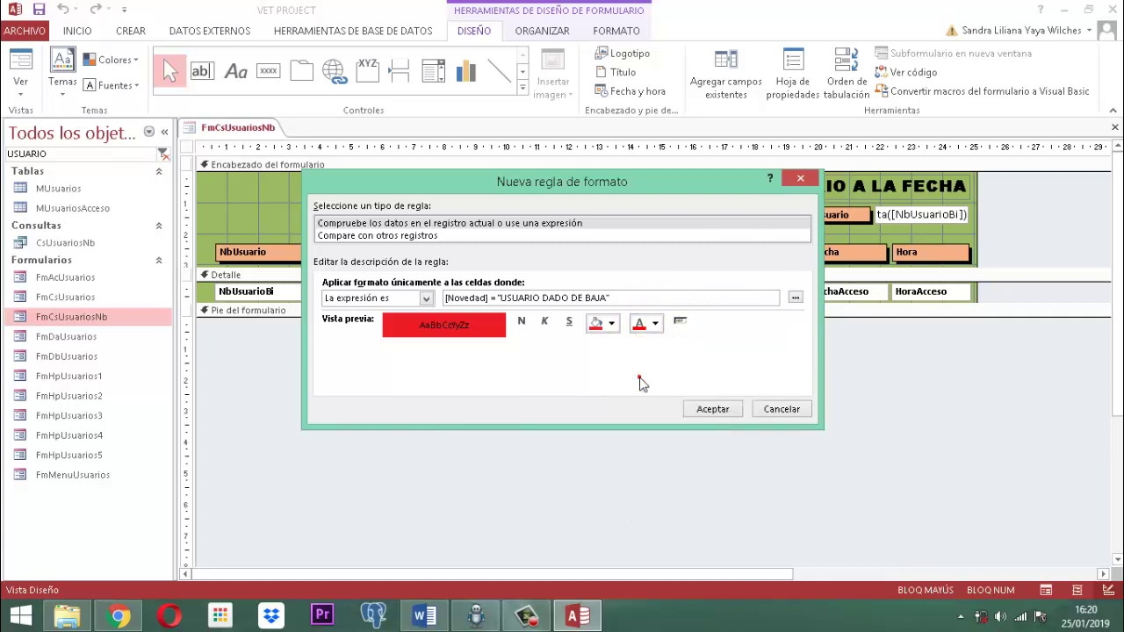
pyautogui.click(522, 324)
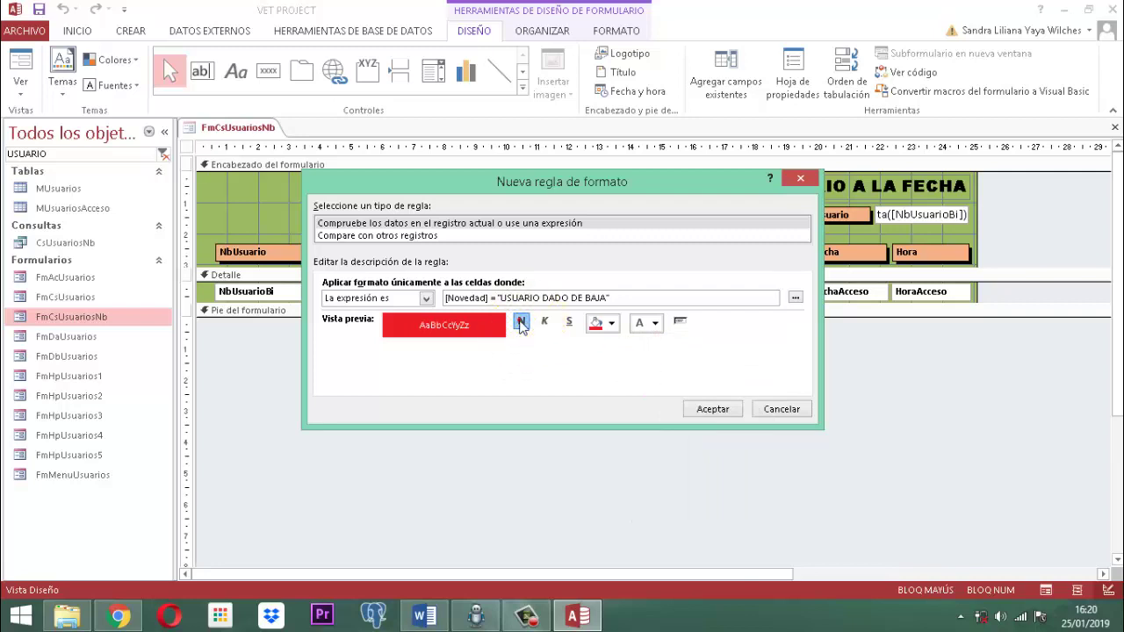
pyautogui.click(521, 323)
pyautogui.click(718, 408)
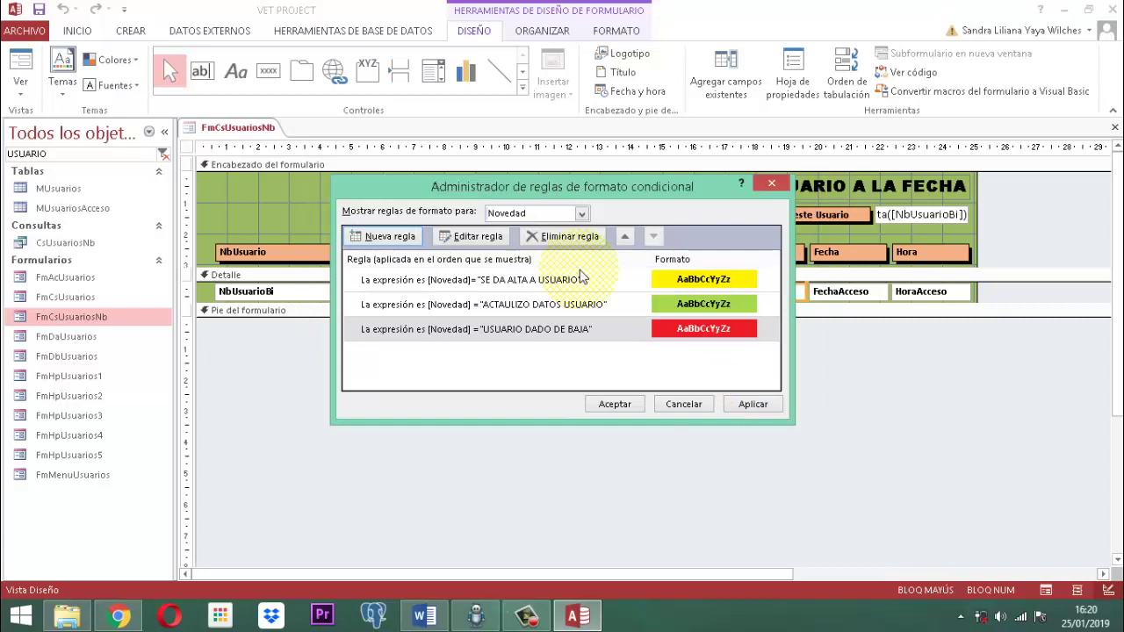
# Apply the conditional formatting rules to Novedad, and save and close the FmCsUsuariosNb form.
pyautogui.click(763, 409)
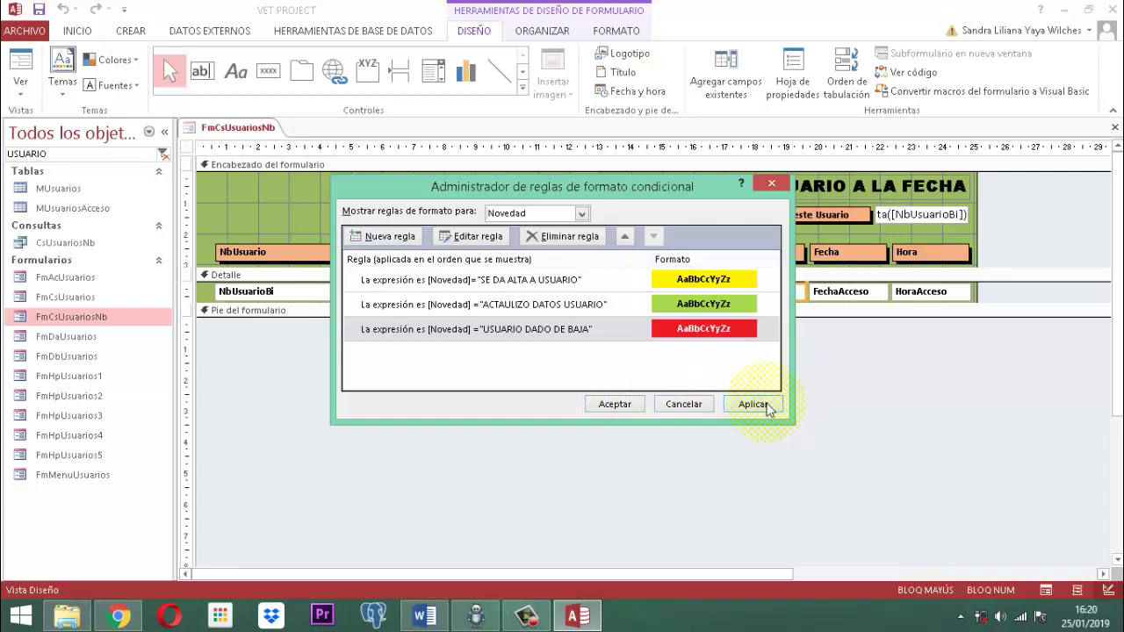
pyautogui.click(615, 404)
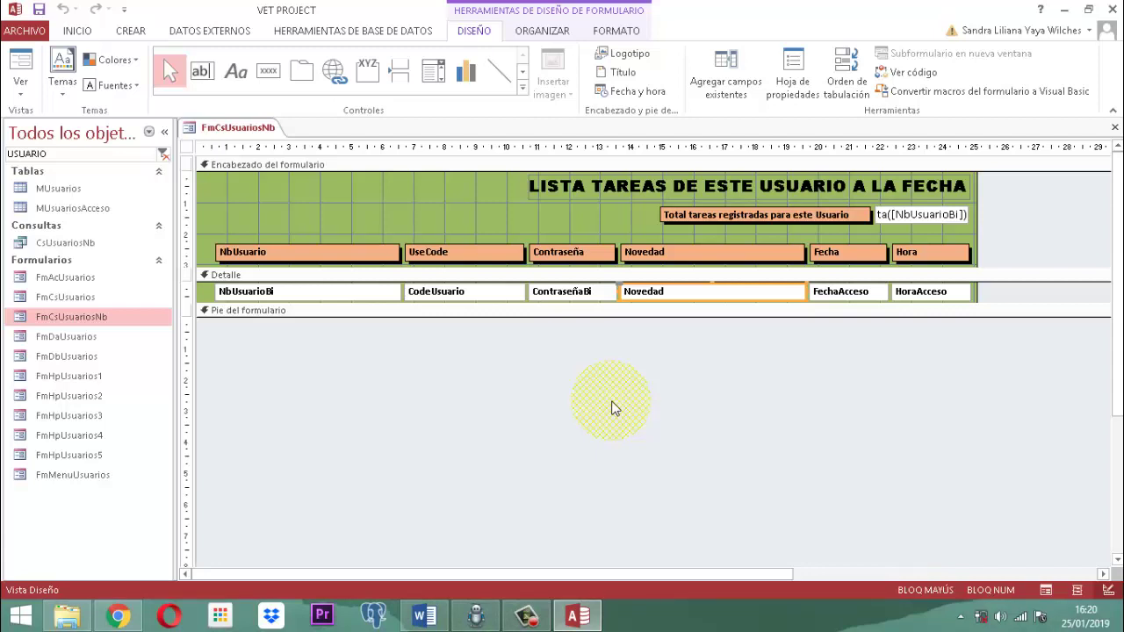
pyautogui.rightClick(242, 131)
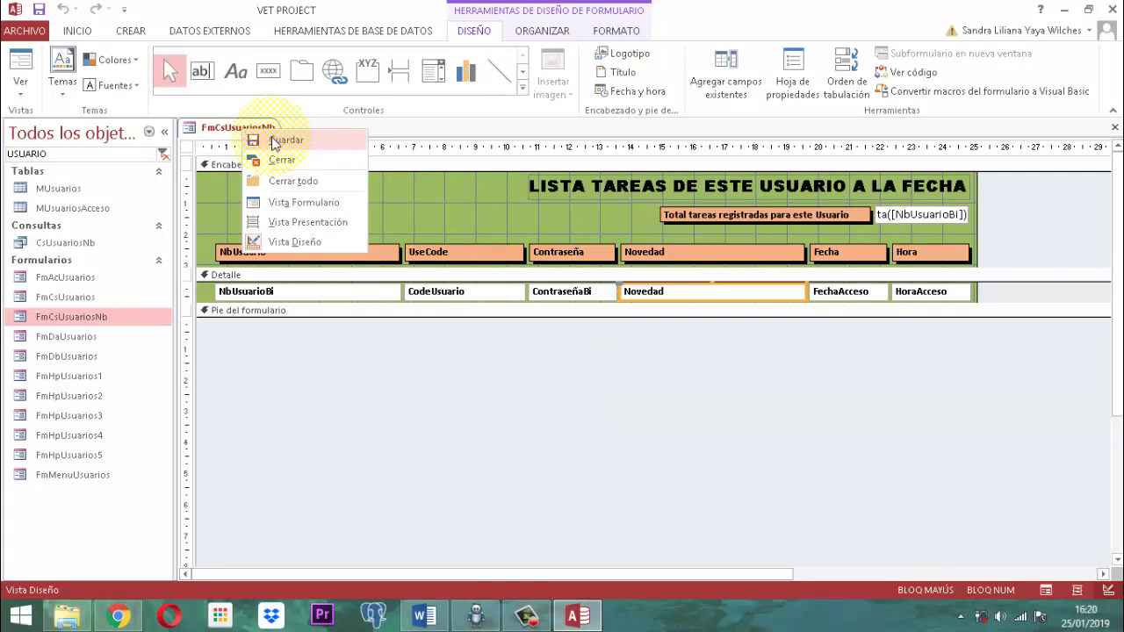
pyautogui.click(250, 125)
pyautogui.rightClick(249, 130)
pyautogui.click(284, 157)
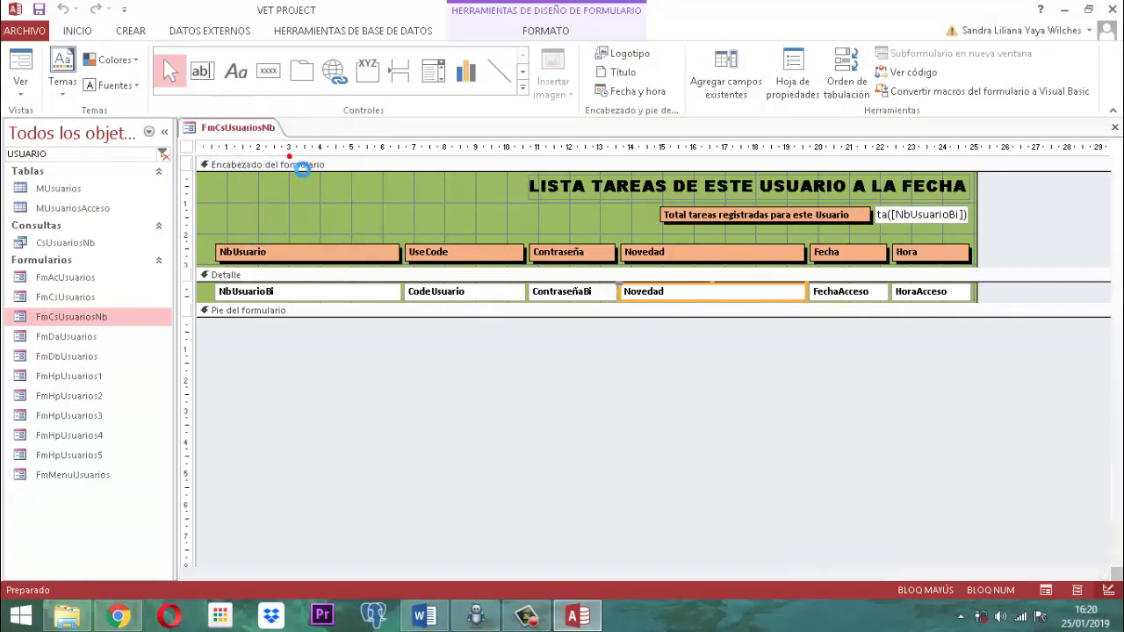
# Filter the database objects by PANEL INICIAL and open the PANEL INICIAL form.
pyautogui.click(91, 155)
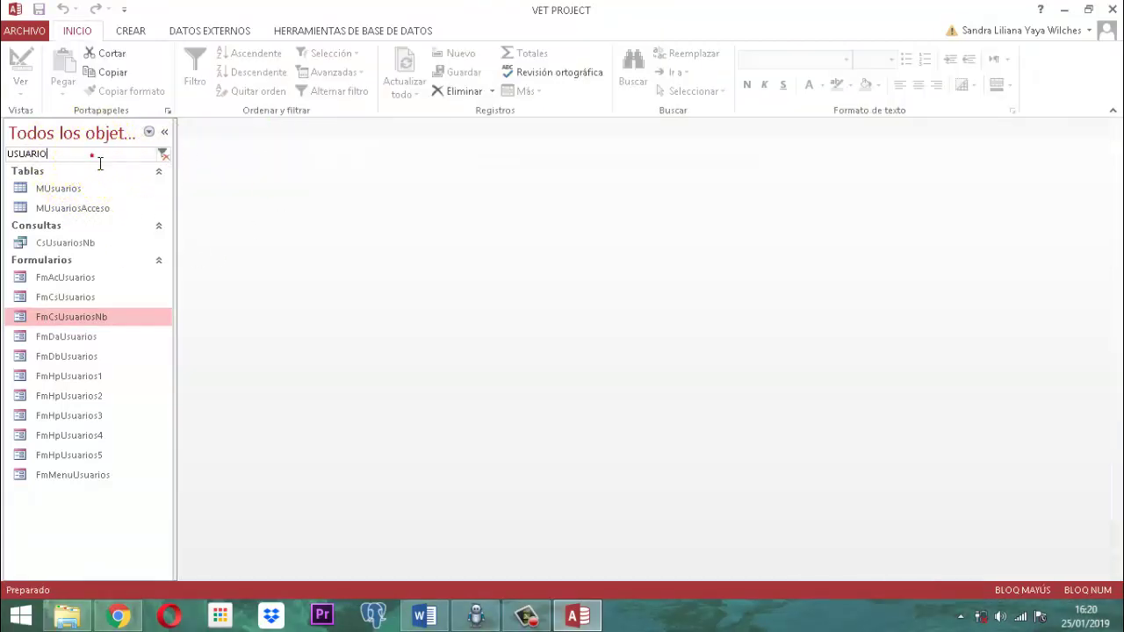
pyautogui.doubleClick(46, 155)
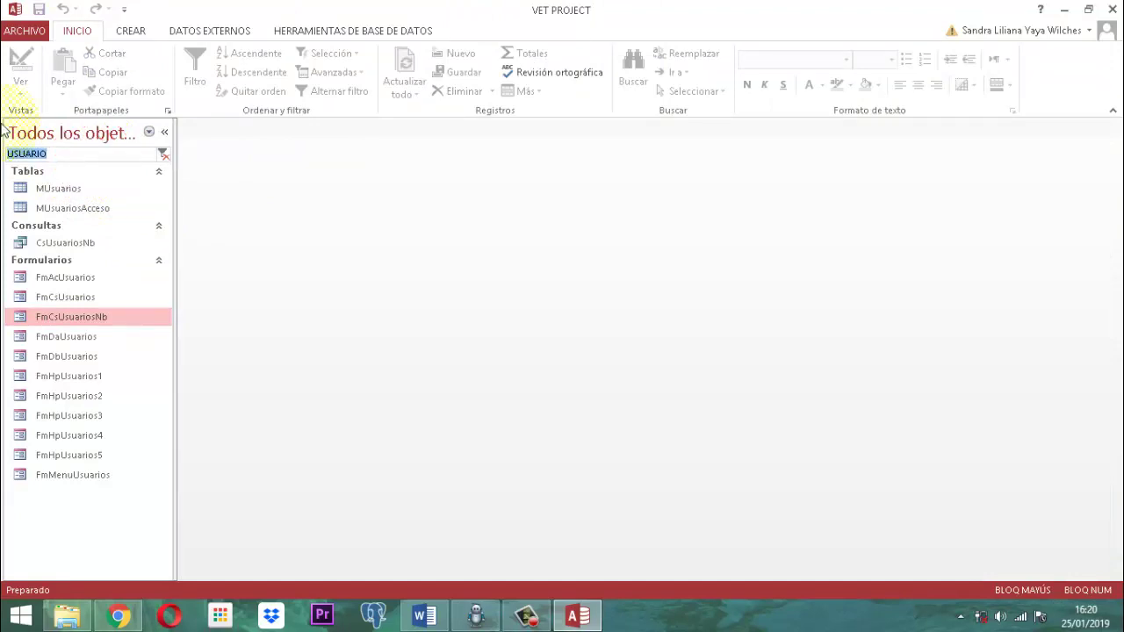
pyautogui.write('PANEL INICIAL')
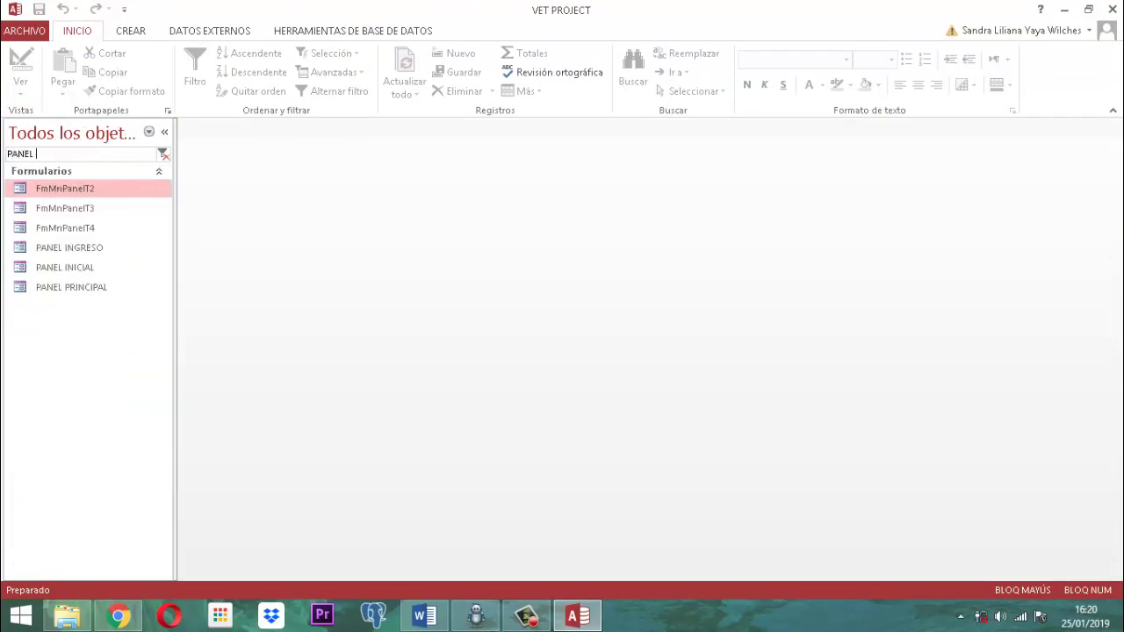
pyautogui.press('Return')
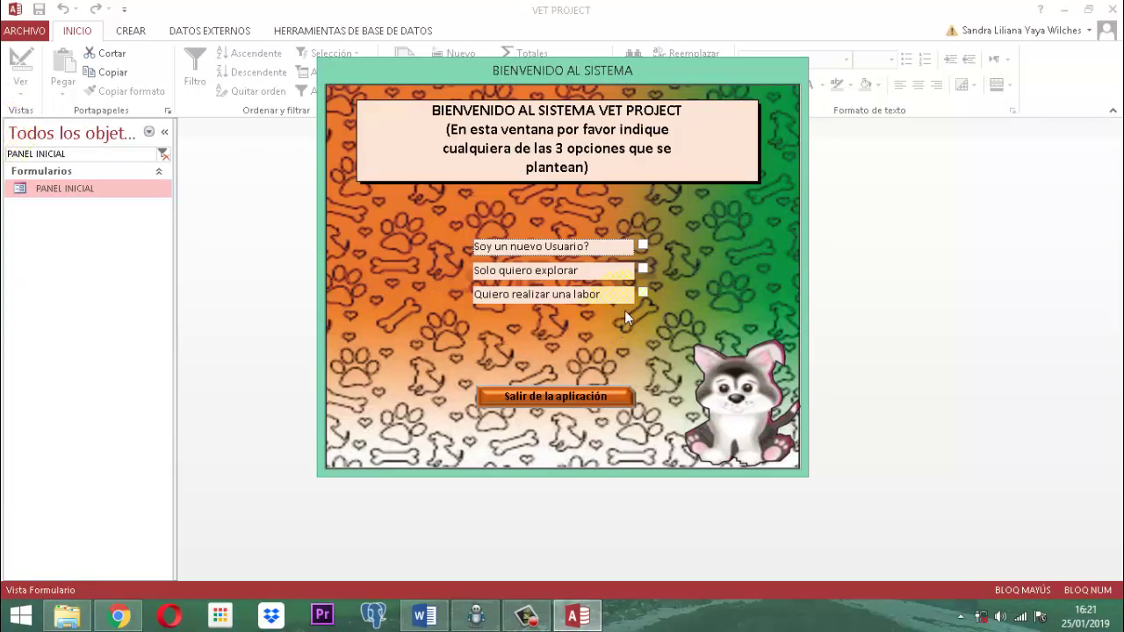
# Choose "Quiero realizar una labor" and sign in as the second-to-last listed user with the account password, continuing to the main menu.
pyautogui.click(642, 294)
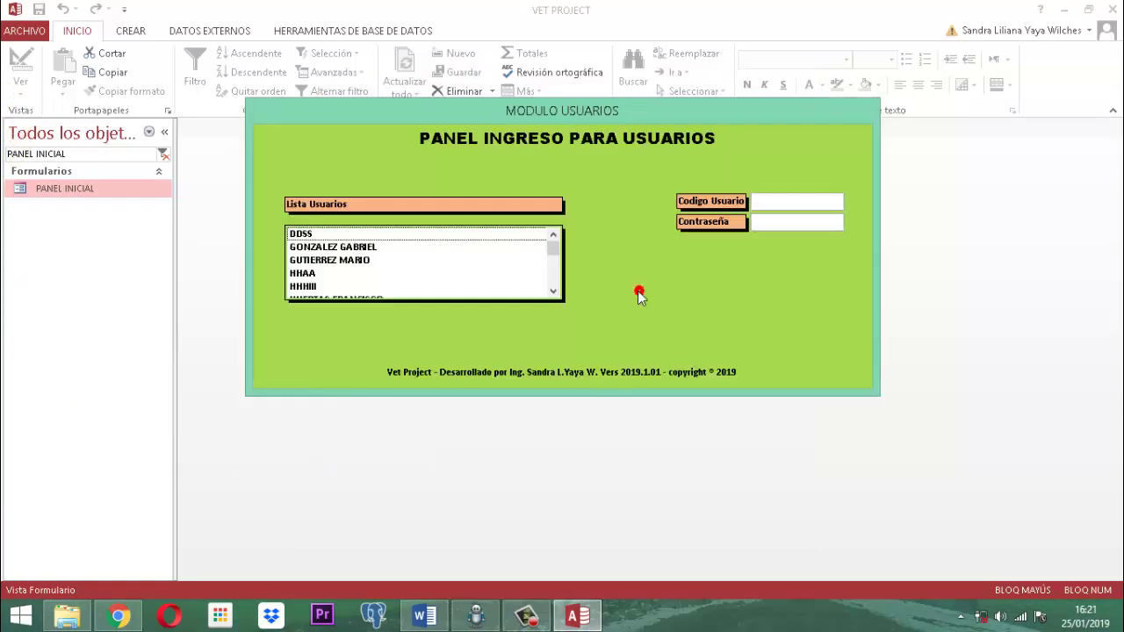
pyautogui.scroll(-3, 297, 279)
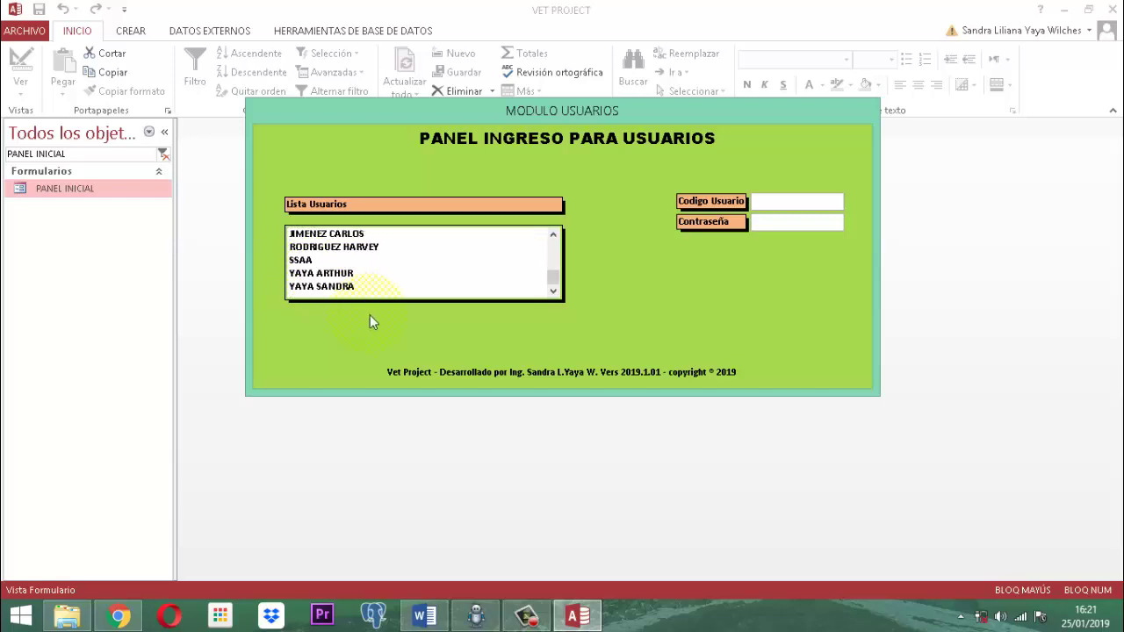
pyautogui.click(329, 274)
pyautogui.click(329, 274)
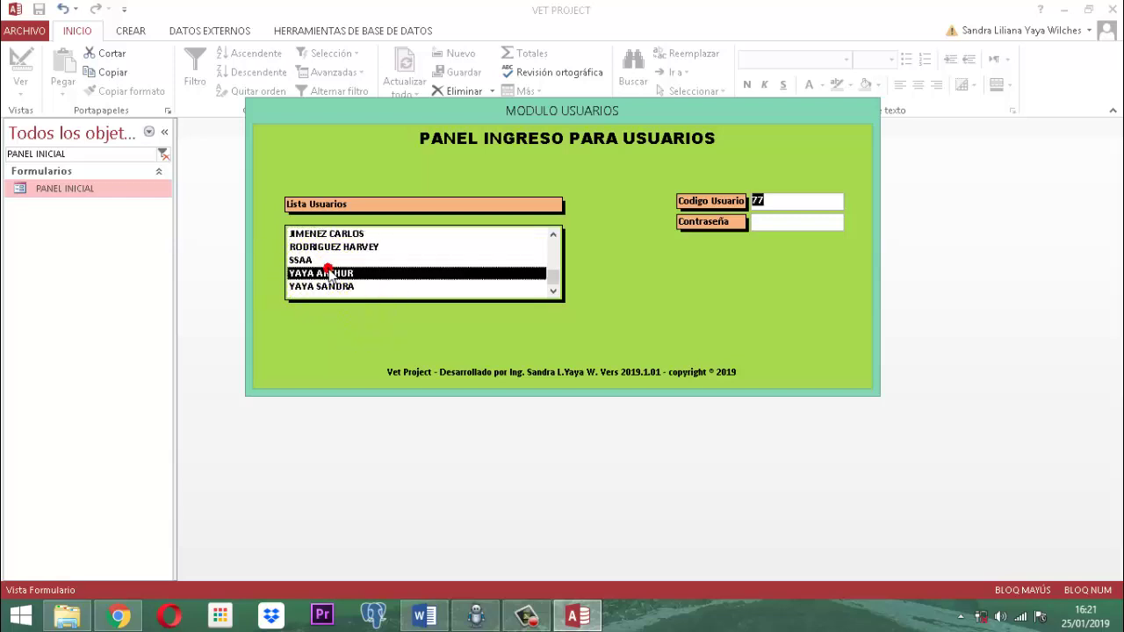
pyautogui.click(329, 273)
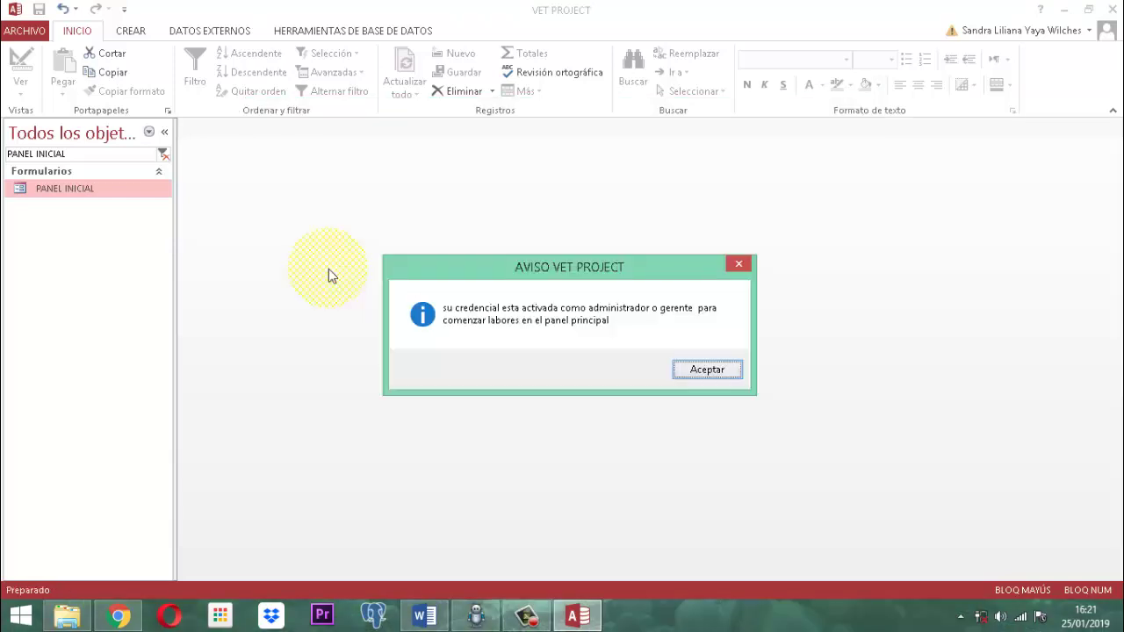
pyautogui.press('Return')
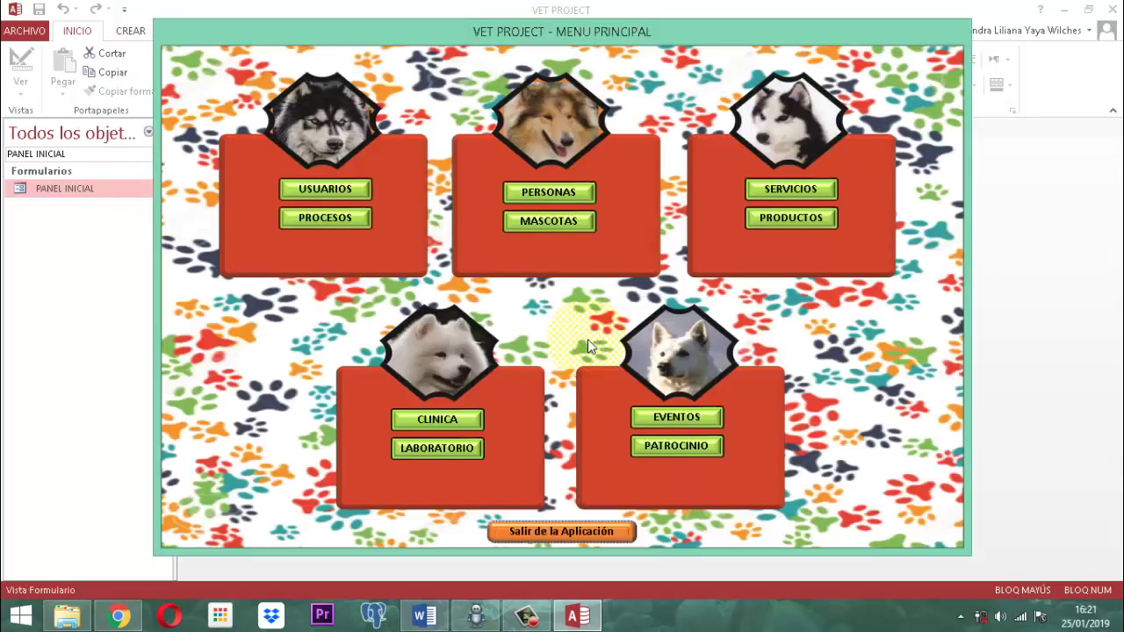
# Open the CONSULTAR option of the USUARIOS module and list the signed-in user's tasks to check the Novedad highlighting.
pyautogui.click(325, 188)
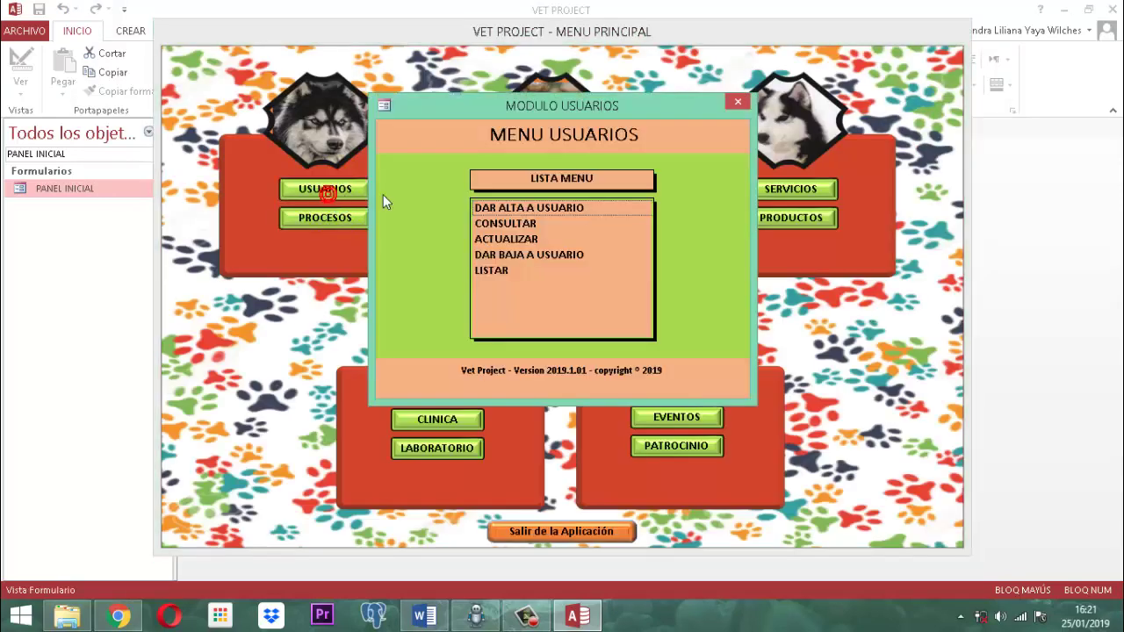
pyautogui.click(520, 227)
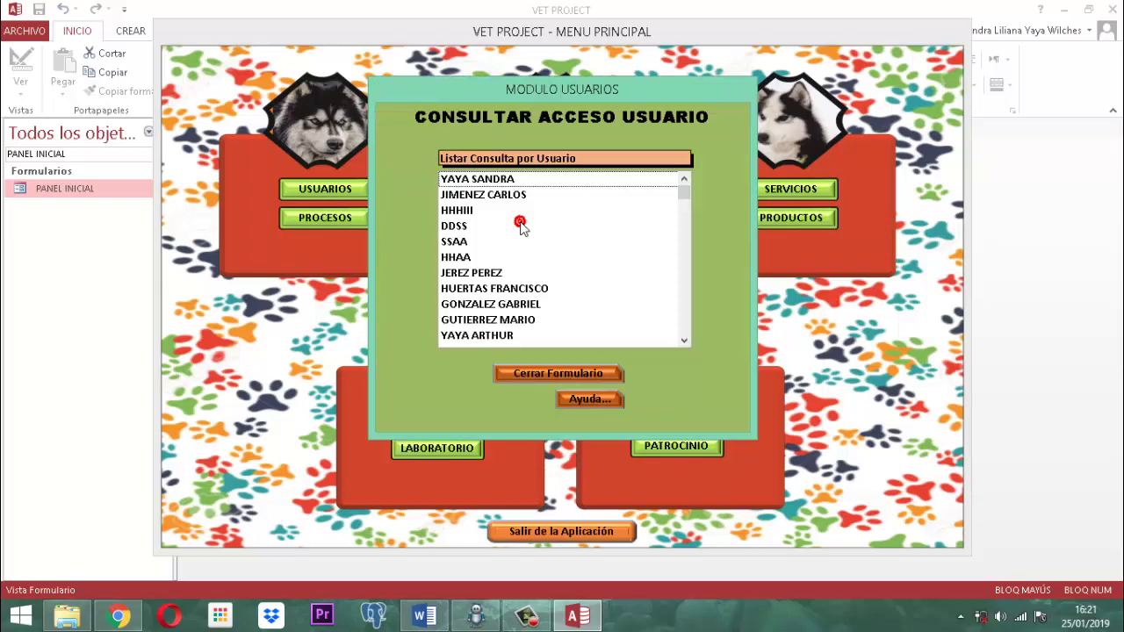
pyautogui.click(513, 334)
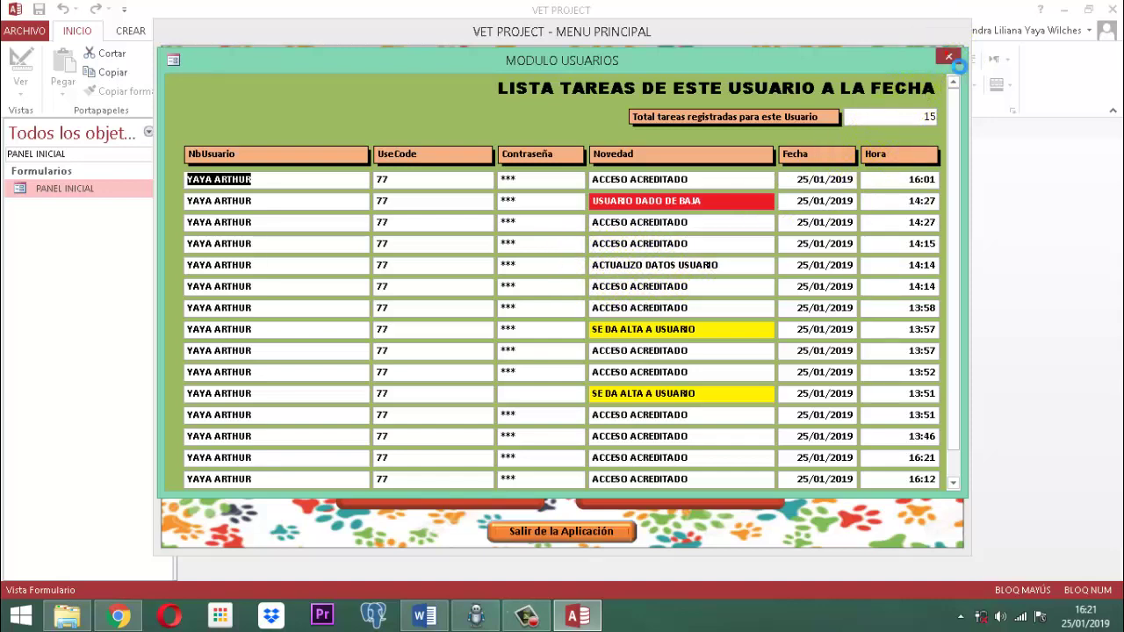
# Close the user's task list, the user query form, the users menu and the main menu.
pyautogui.click(949, 57)
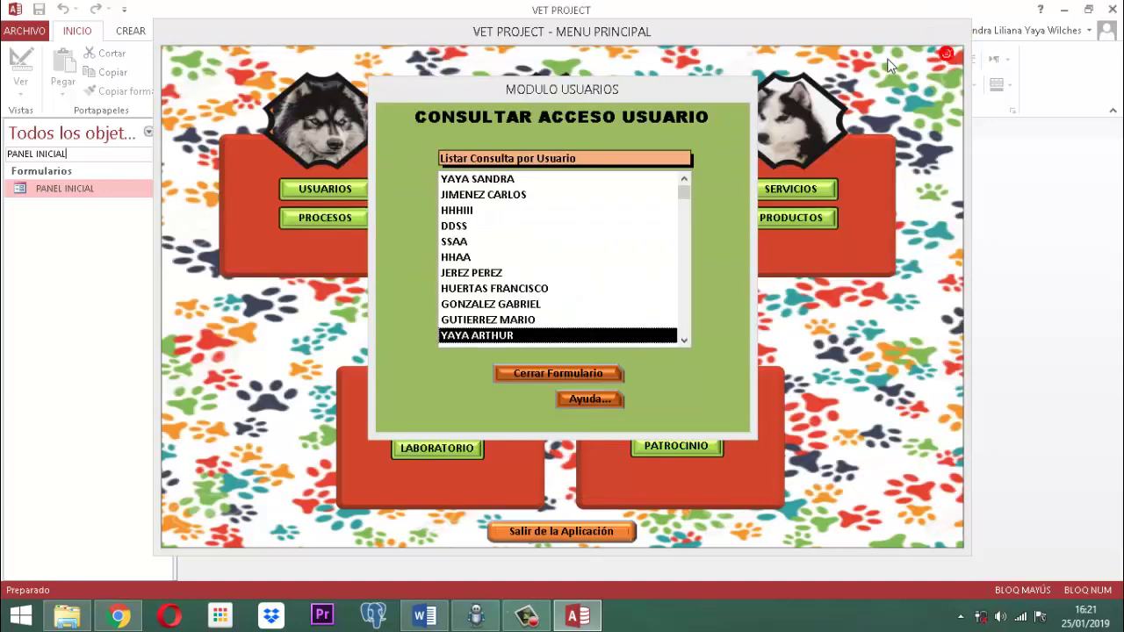
pyautogui.rightClick(602, 88)
pyautogui.click(638, 118)
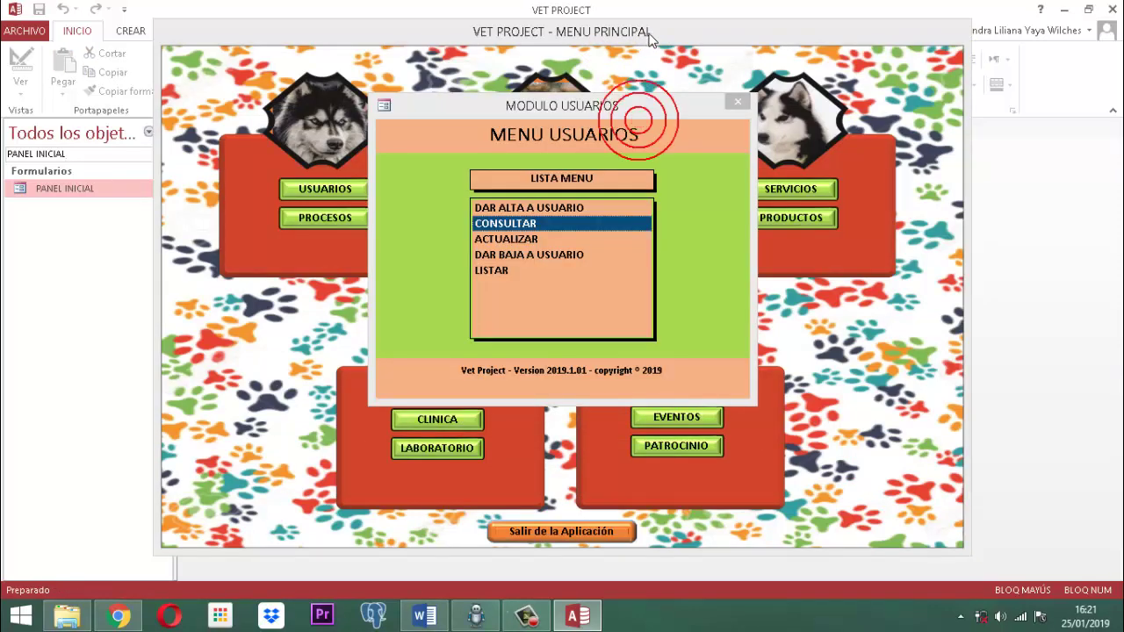
pyautogui.click(737, 102)
pyautogui.rightClick(617, 33)
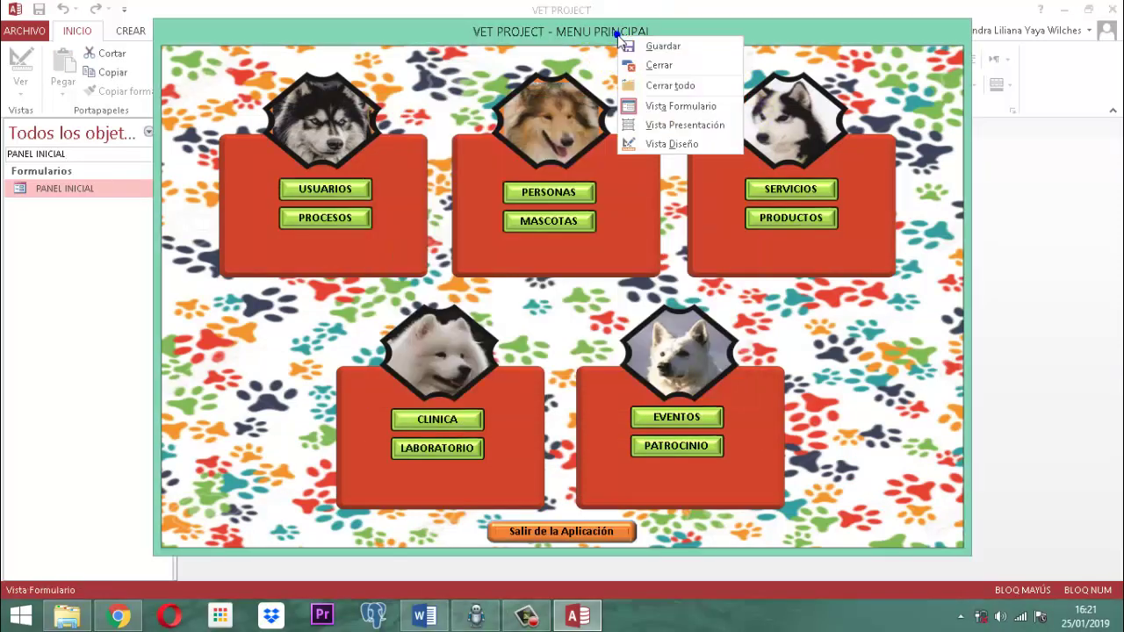
pyautogui.click(672, 70)
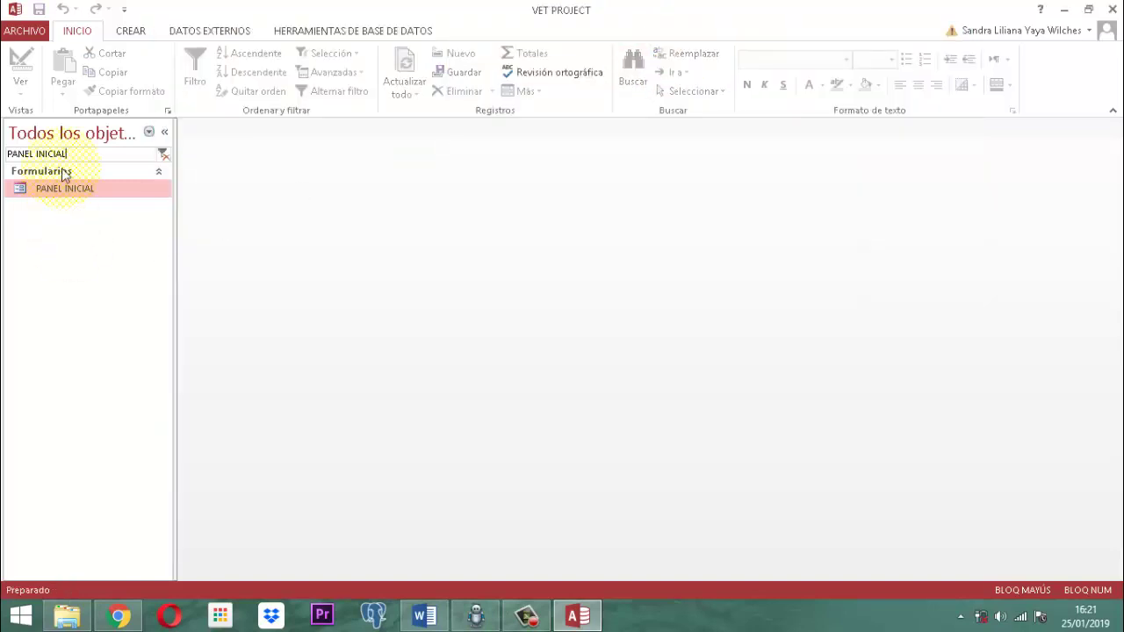